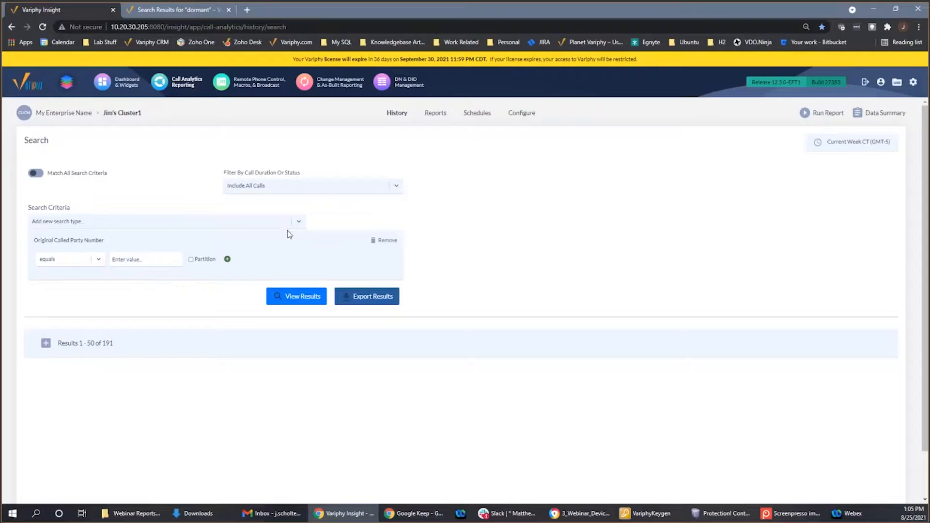
- Replace the Original Called Party Number search criterion with Calling Party, Original, or Final Called Party Number
{"action": "left_click", "coordinate": [387, 245]}
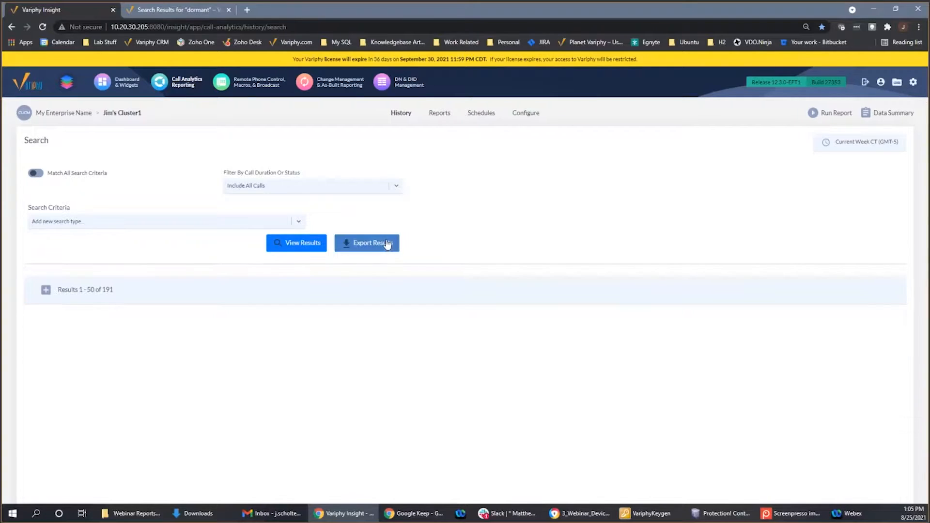
{"action": "left_click", "coordinate": [295, 222]}
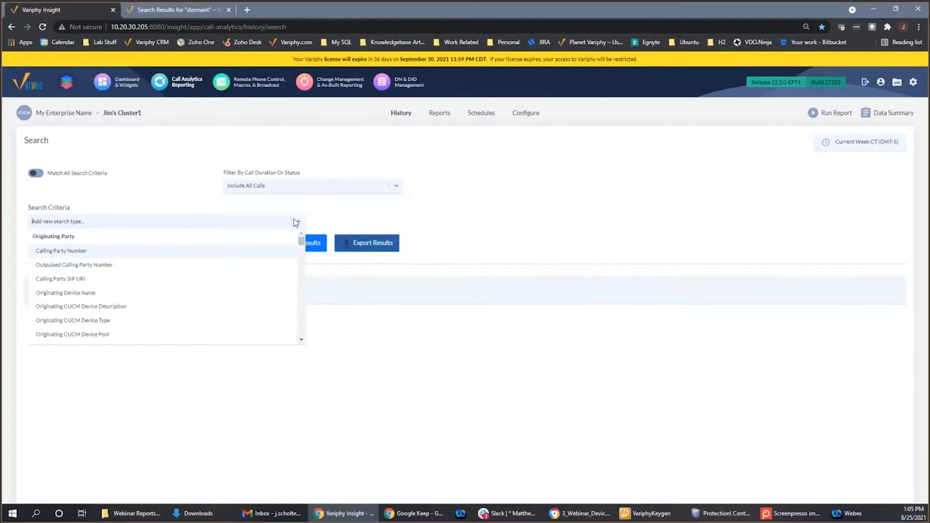
{"action": "left_click", "coordinate": [153, 220]}
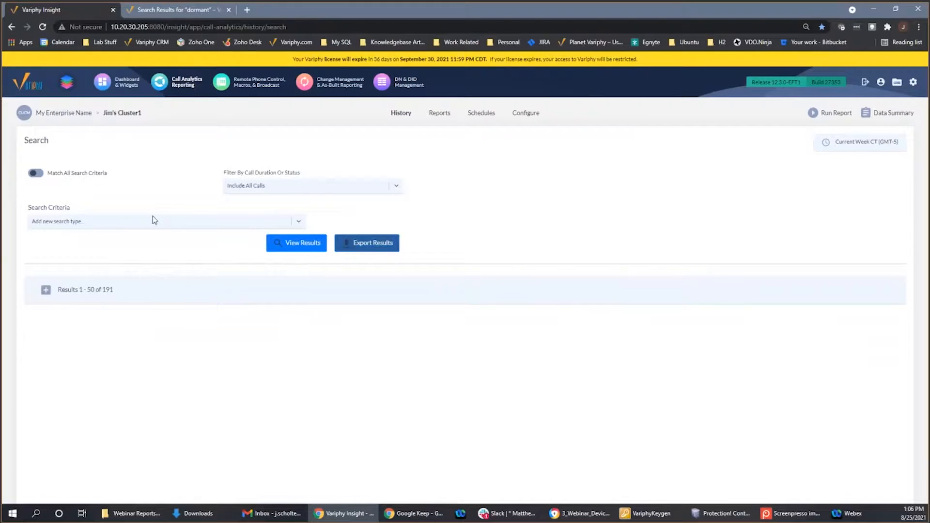
{"action": "left_click", "coordinate": [153, 220]}
{"action": "type", "text": "callia"}
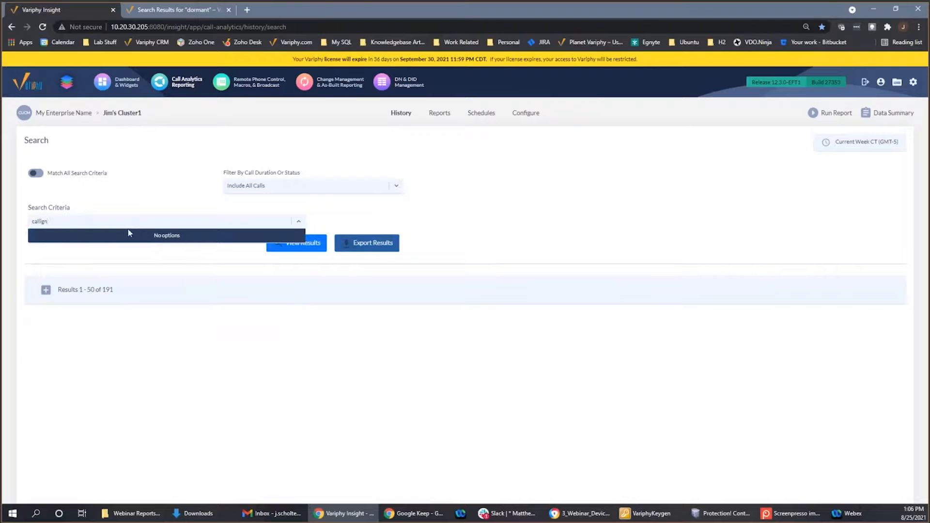
{"action": "key", "text": "BackSpace"}
{"action": "key", "text": "BackSpace"}
{"action": "type", "text": "ng"}
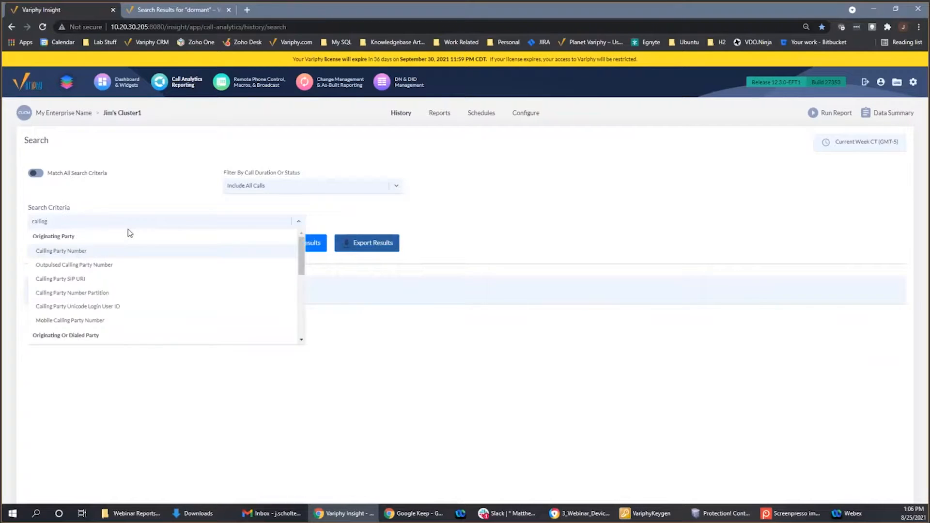
{"action": "scroll", "coordinate": [129, 271], "scroll_direction": "down", "scroll_amount": 5}
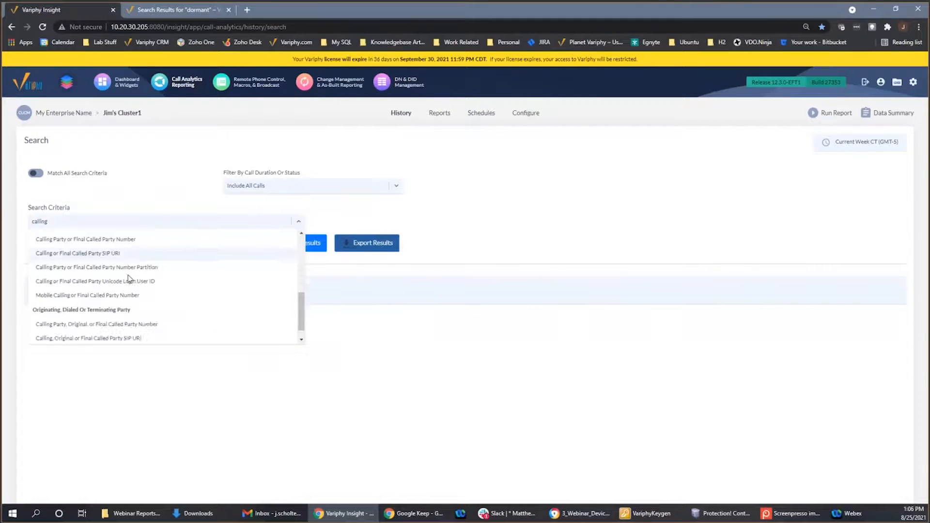
{"action": "scroll", "coordinate": [129, 279], "scroll_direction": "down", "scroll_amount": 1}
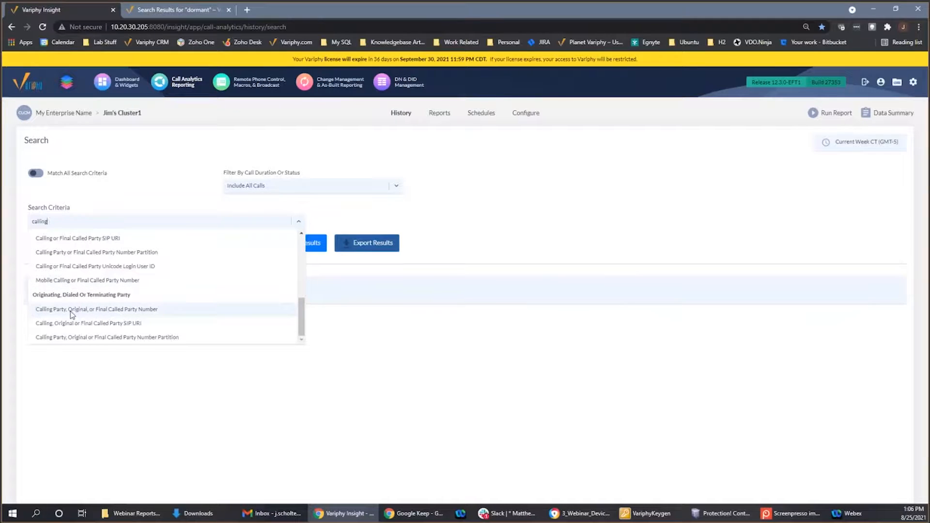
{"action": "left_click", "coordinate": [107, 310]}
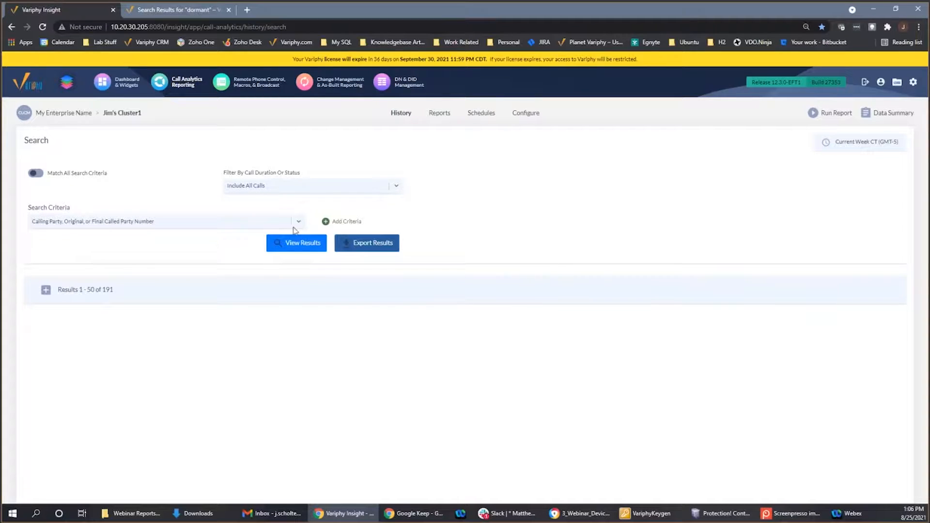
{"action": "left_click", "coordinate": [328, 228]}
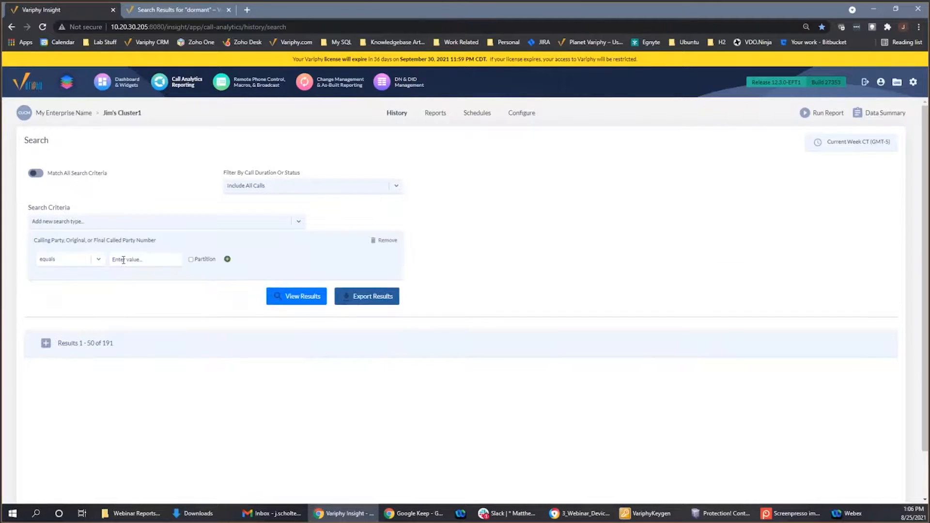
- Set the party number criterion to equal the four-digit extension and show the matching calls
{"action": "left_click", "coordinate": [124, 260]}
{"action": "type", "text": "2210"}
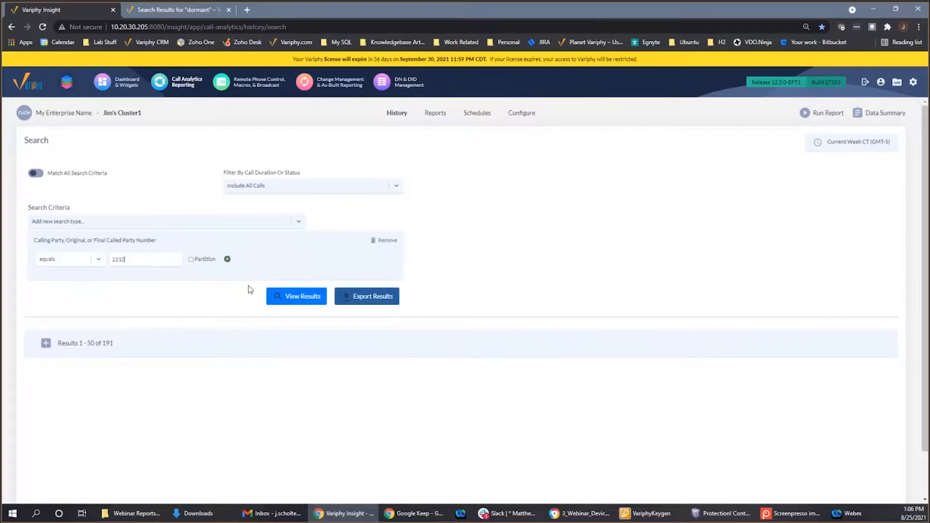
{"action": "left_click", "coordinate": [291, 296]}
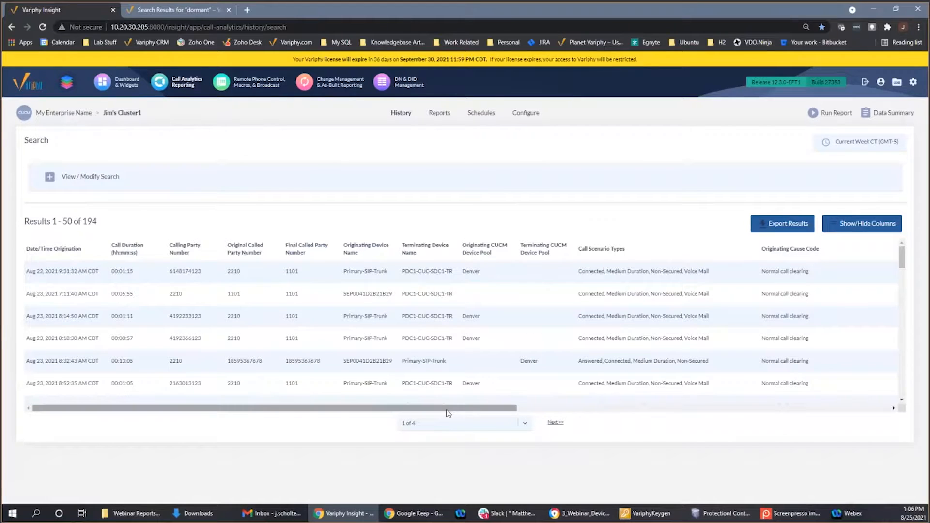
- Add Ring Time (sec) to the selected detail columns of the call history results
{"action": "left_click", "coordinate": [865, 226]}
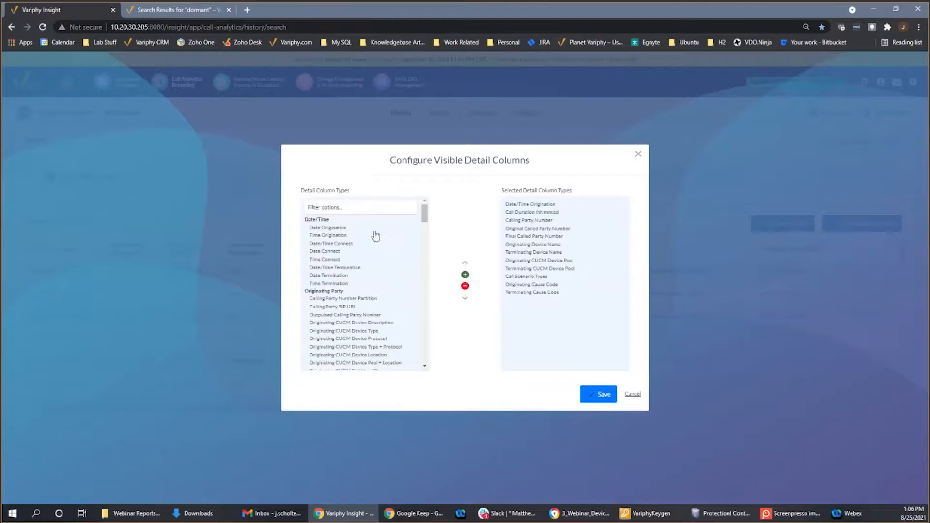
{"action": "scroll", "coordinate": [427, 218], "scroll_direction": "down", "scroll_amount": 5}
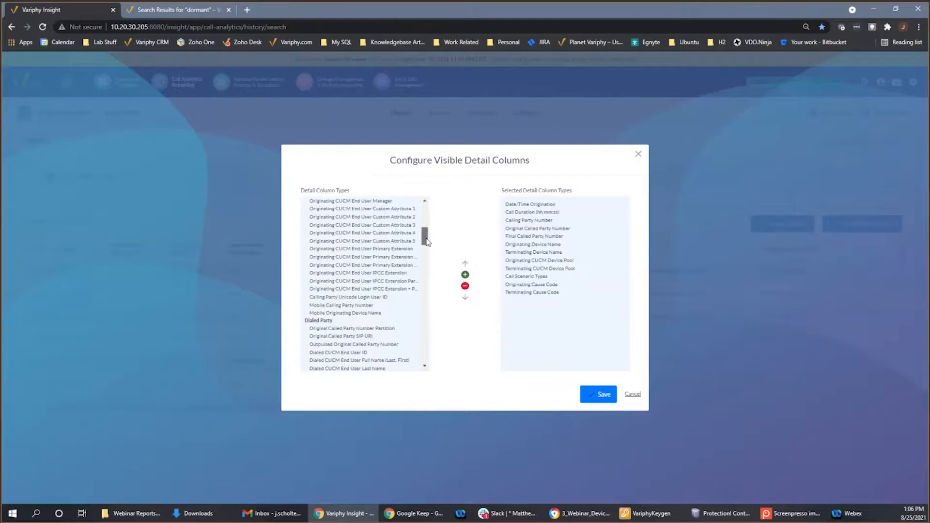
{"action": "scroll", "coordinate": [426, 216], "scroll_direction": "up", "scroll_amount": 5}
{"action": "left_click", "coordinate": [380, 205]}
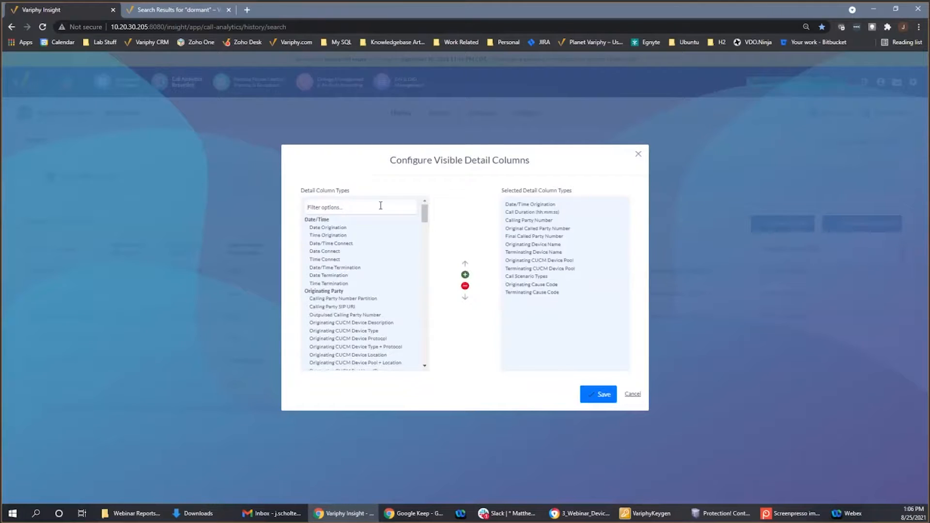
{"action": "type", "text": "ring"}
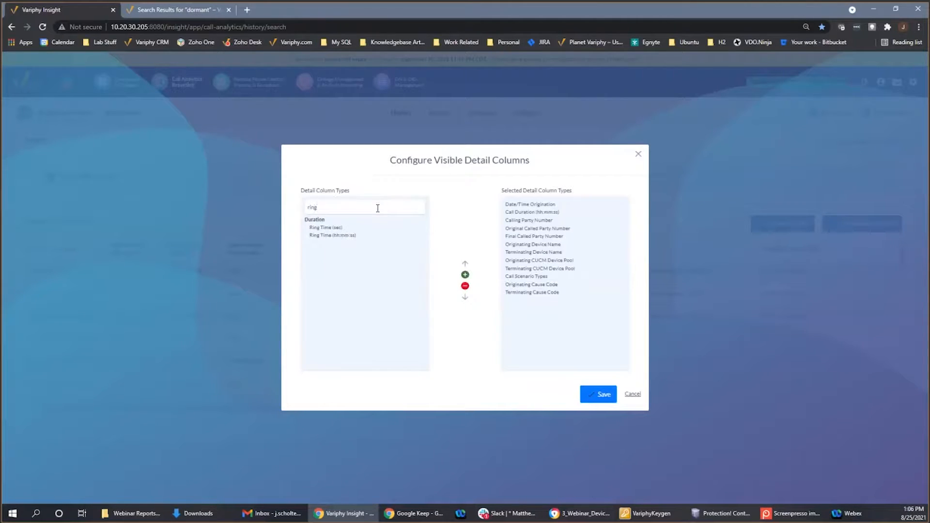
{"action": "left_click_drag", "start_coordinate": [339, 227], "coordinate": [516, 304]}
- Move Ring Time (sec) directly after Call Duration (hh:mm:ss) in the selected columns and save the column configuration
{"action": "left_click", "coordinate": [521, 302]}
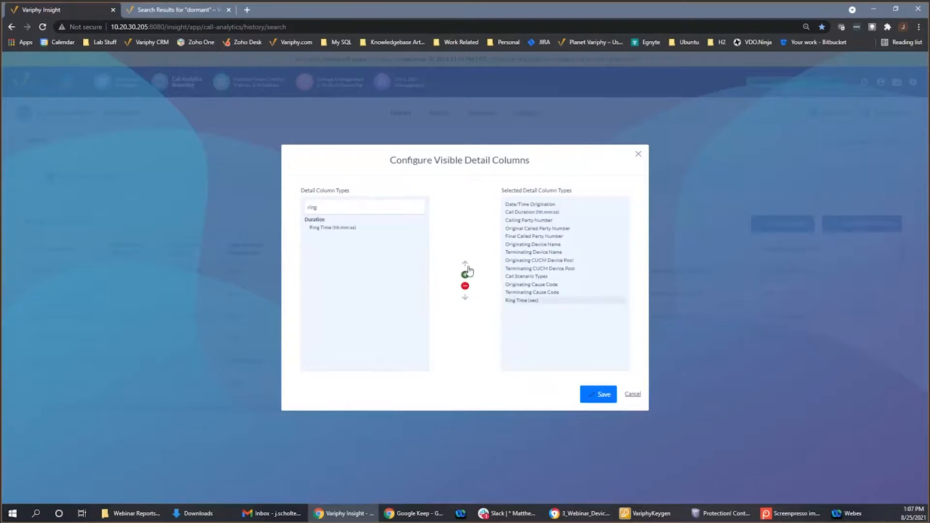
{"action": "left_click", "coordinate": [466, 265]}
{"action": "double_click", "coordinate": [465, 264]}
{"action": "double_click", "coordinate": [465, 264]}
{"action": "left_click", "coordinate": [464, 264]}
{"action": "double_click", "coordinate": [465, 264]}
{"action": "double_click", "coordinate": [464, 265]}
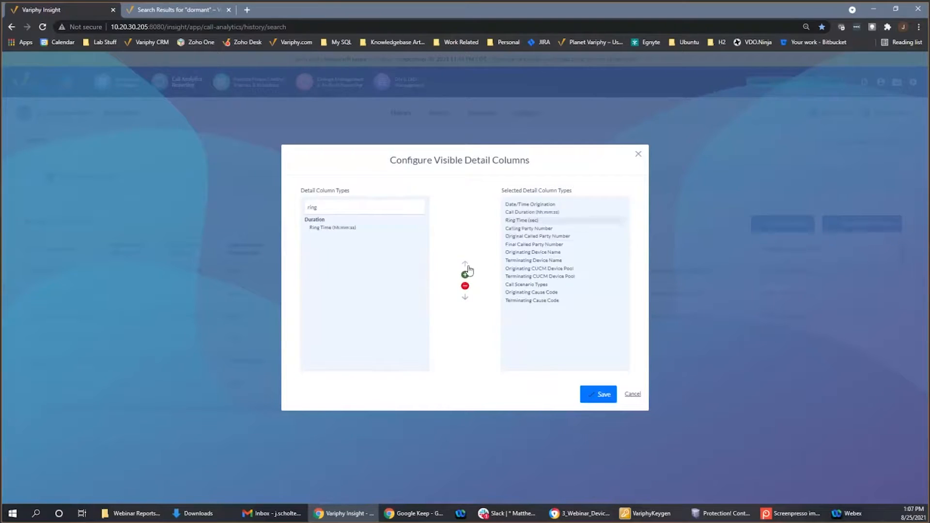
{"action": "left_click", "coordinate": [590, 390]}
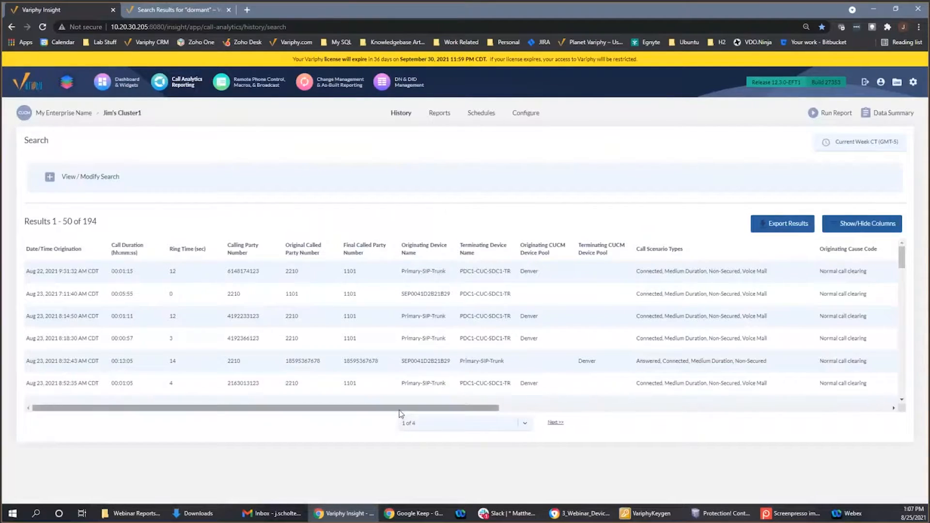
- Examine the call results across all columns, including devices, device pools, call scenario types and cause codes
{"action": "left_click_drag", "start_coordinate": [401, 412], "coordinate": [610, 436]}
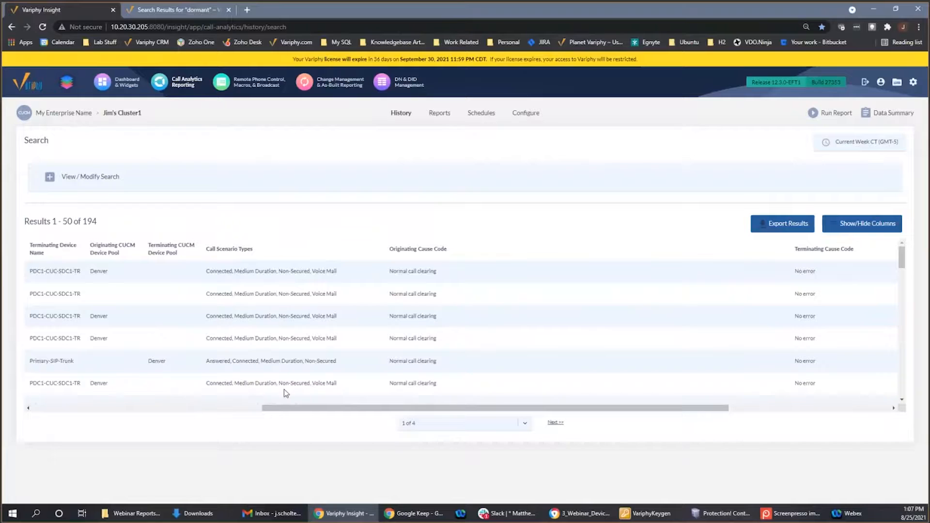
{"action": "left_click_drag", "start_coordinate": [277, 410], "coordinate": [245, 409]}
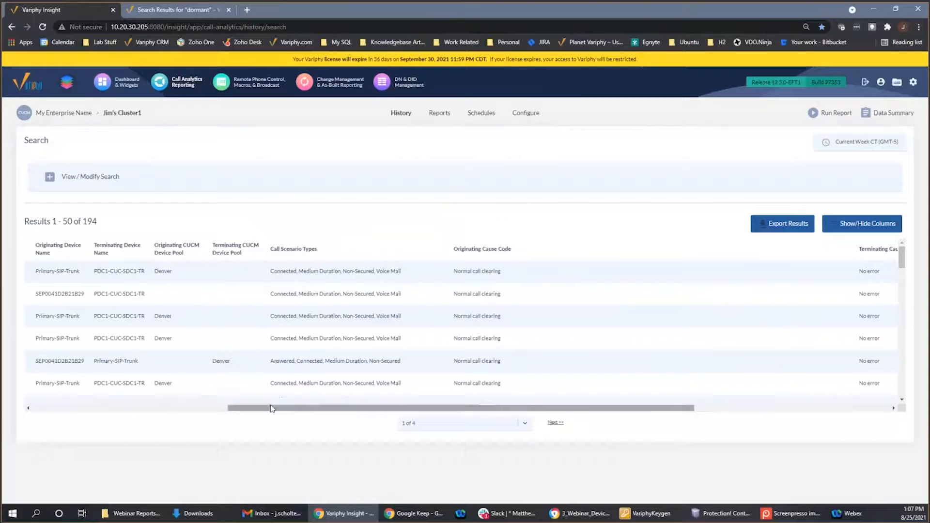
{"action": "left_click_drag", "start_coordinate": [274, 408], "coordinate": [179, 409]}
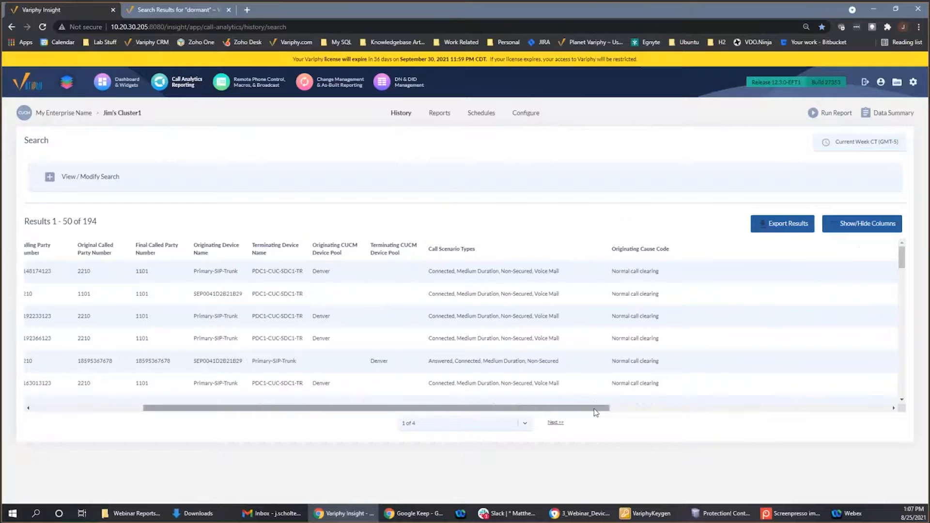
{"action": "left_click_drag", "start_coordinate": [596, 407], "coordinate": [748, 426]}
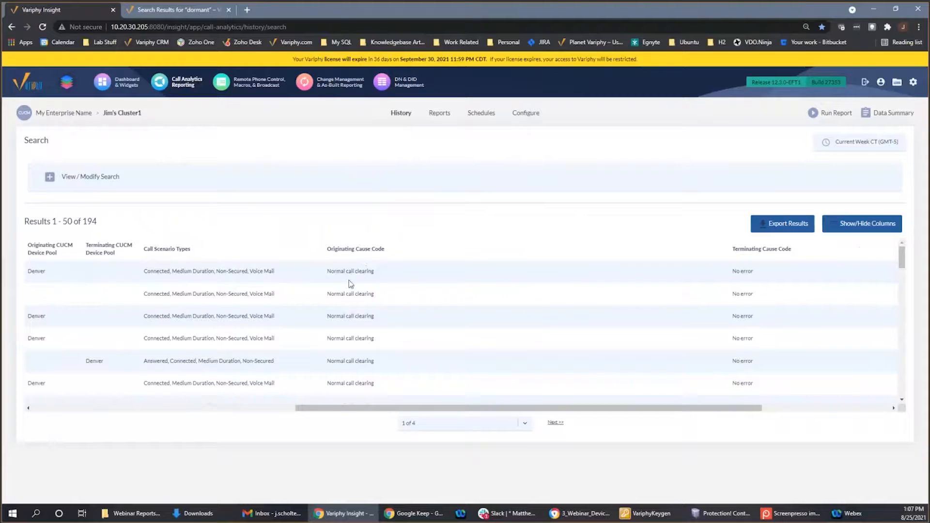
{"action": "left_click_drag", "start_coordinate": [333, 409], "coordinate": [327, 410]}
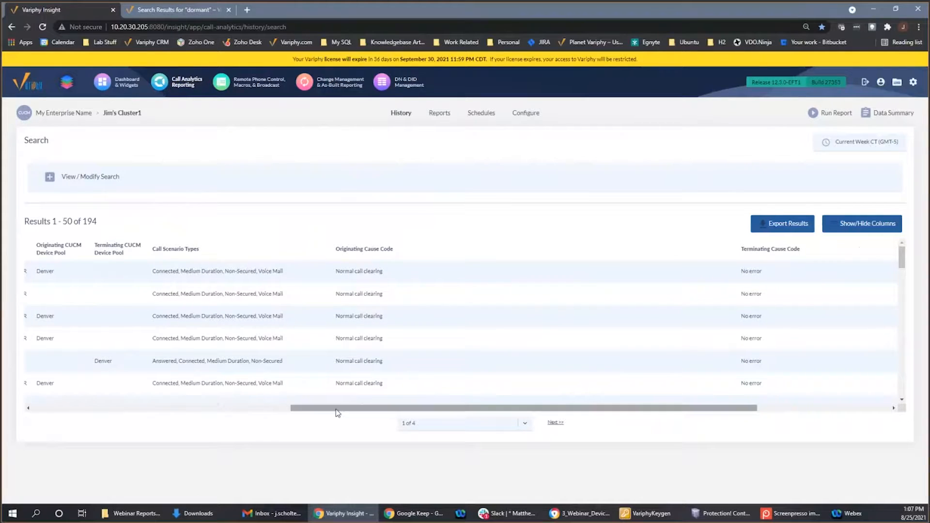
{"action": "left_click_drag", "start_coordinate": [324, 409], "coordinate": [162, 389]}
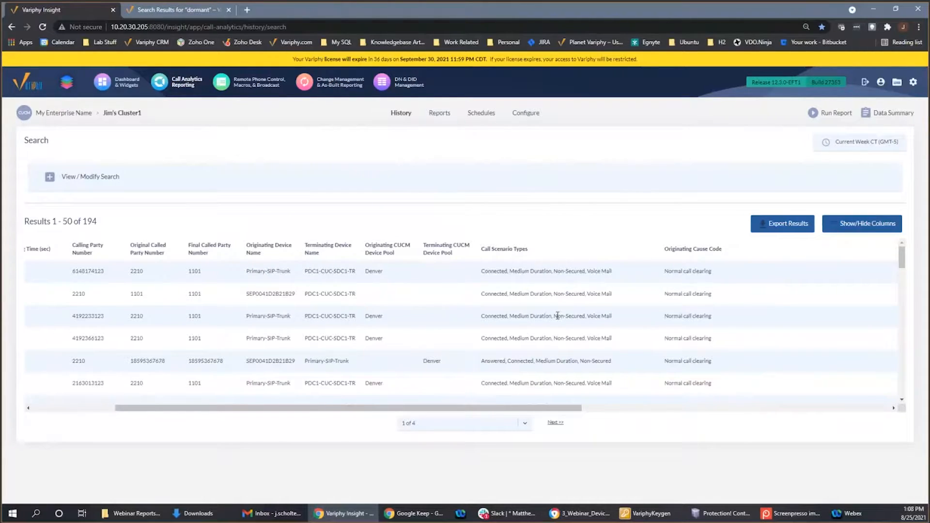
{"action": "left_click_drag", "start_coordinate": [556, 316], "coordinate": [588, 318]}
{"action": "left_click_drag", "start_coordinate": [517, 407], "coordinate": [419, 409]}
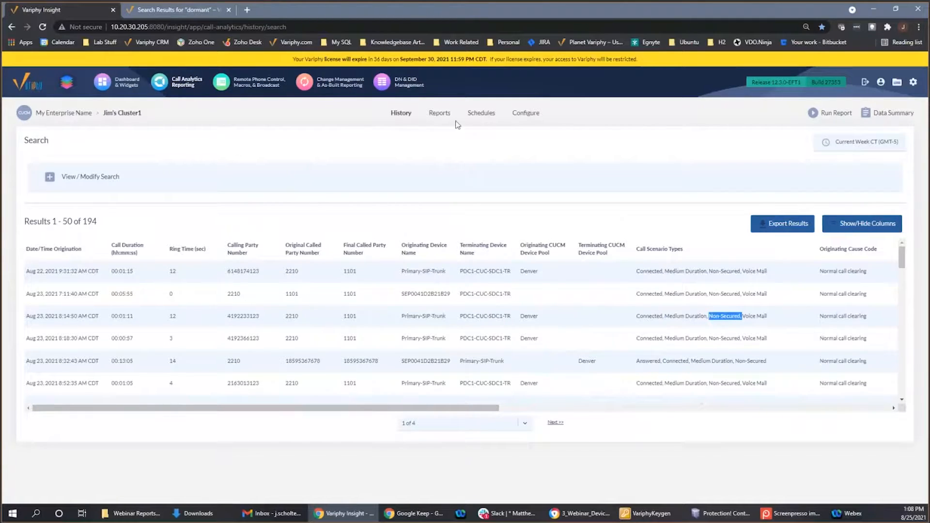
- Open the call analytics reports list and check the knowledge base search results for "dormant" before returning to it
{"action": "left_click", "coordinate": [439, 115]}
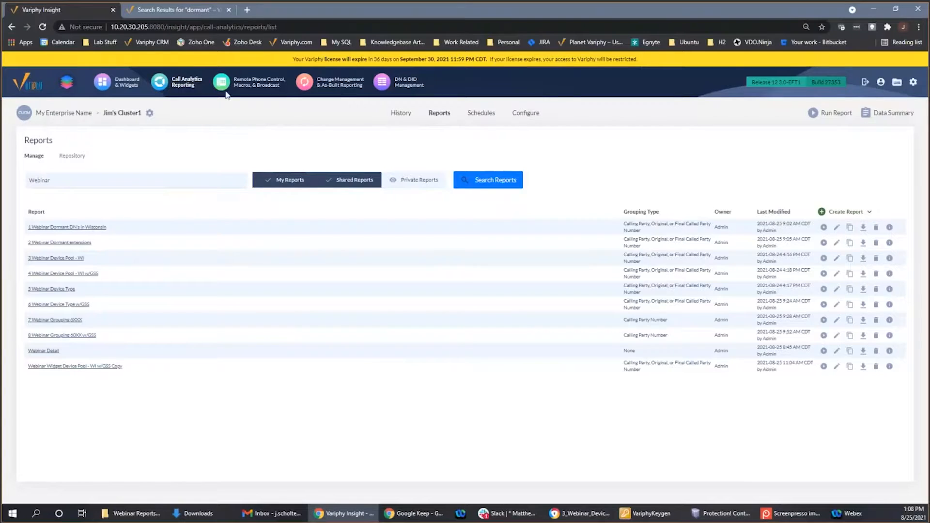
{"action": "left_click", "coordinate": [198, 7]}
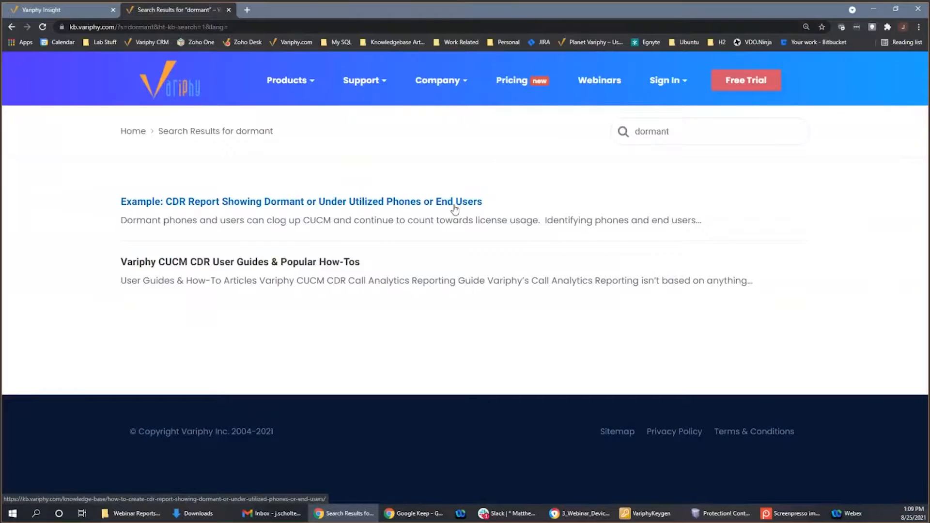
{"action": "left_click", "coordinate": [87, 7]}
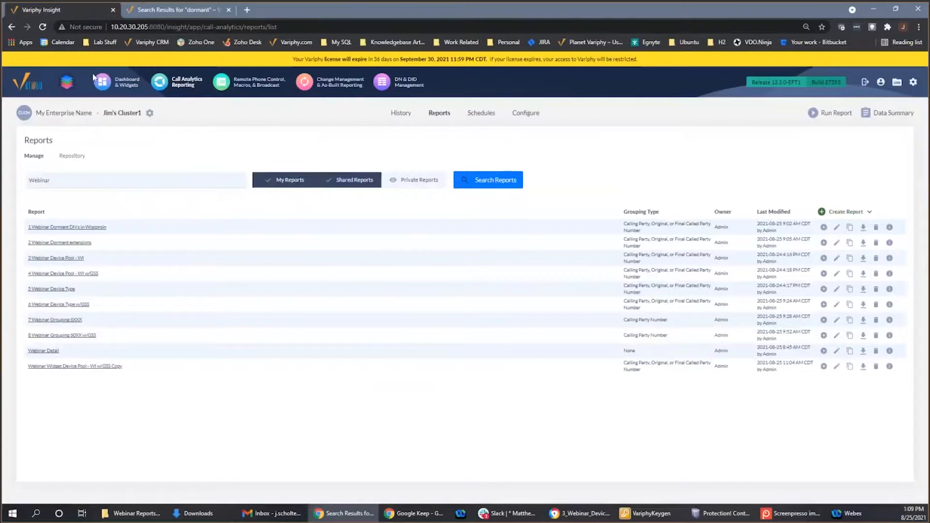
- Review the search sets and grouping statistics of the report "1 Webinar Dormant DN's in Wisconsin" without saving changes
{"action": "left_click", "coordinate": [97, 227]}
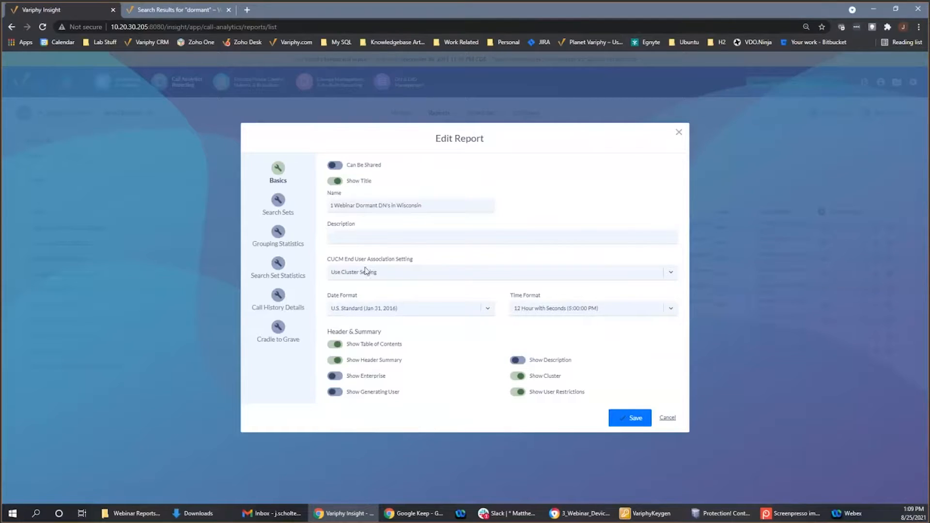
{"action": "left_click", "coordinate": [277, 209]}
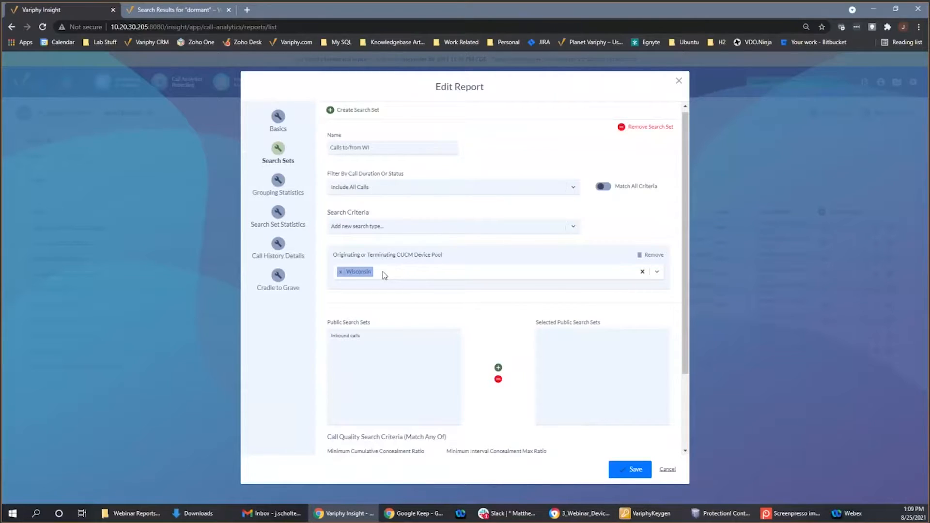
{"action": "left_click", "coordinate": [278, 182]}
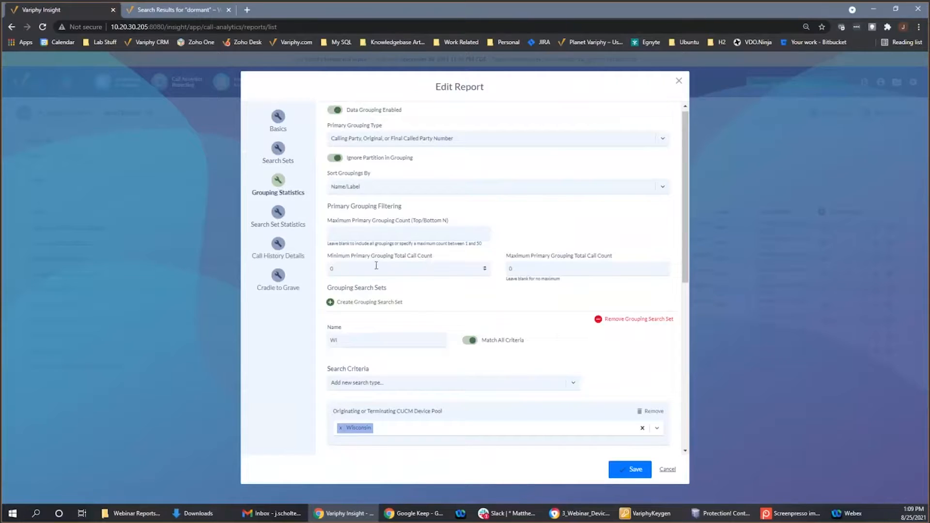
{"action": "double_click", "coordinate": [329, 269]}
{"action": "scroll", "coordinate": [406, 389], "scroll_direction": "down", "scroll_amount": 1}
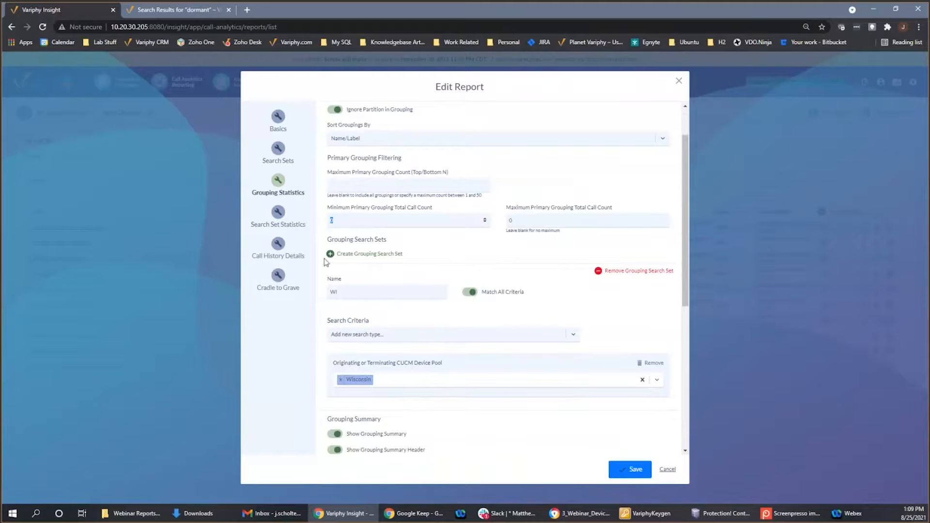
{"action": "left_click", "coordinate": [665, 470]}
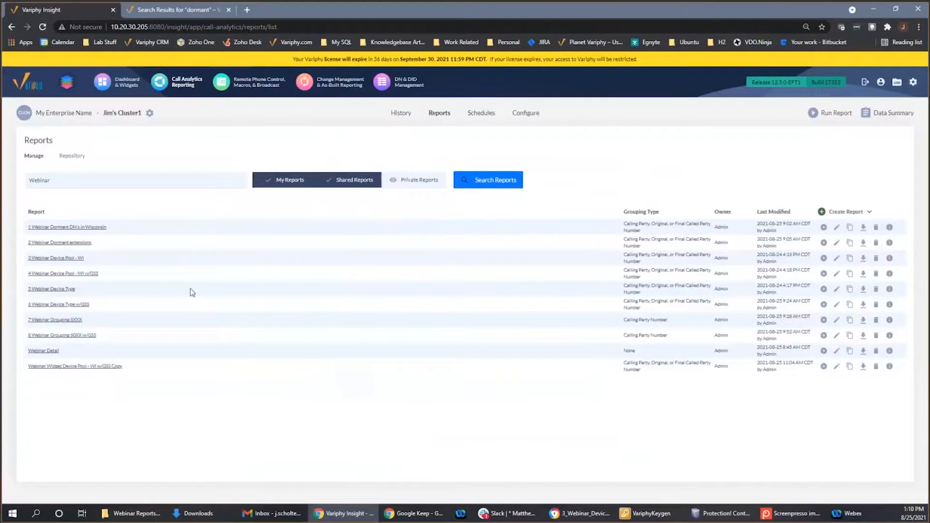
- Run the report "1 Webinar Dormant DN's in Wisconsin" for the previous week (Aug 15 to Aug 21, 2021) and open the downloaded result
{"action": "mouse_move", "coordinate": [826, 229]}
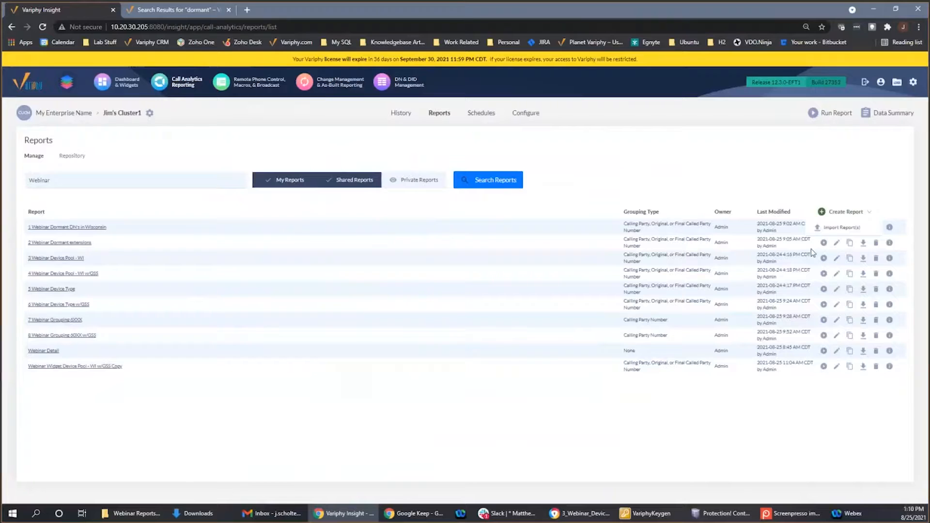
{"action": "left_click", "coordinate": [823, 227]}
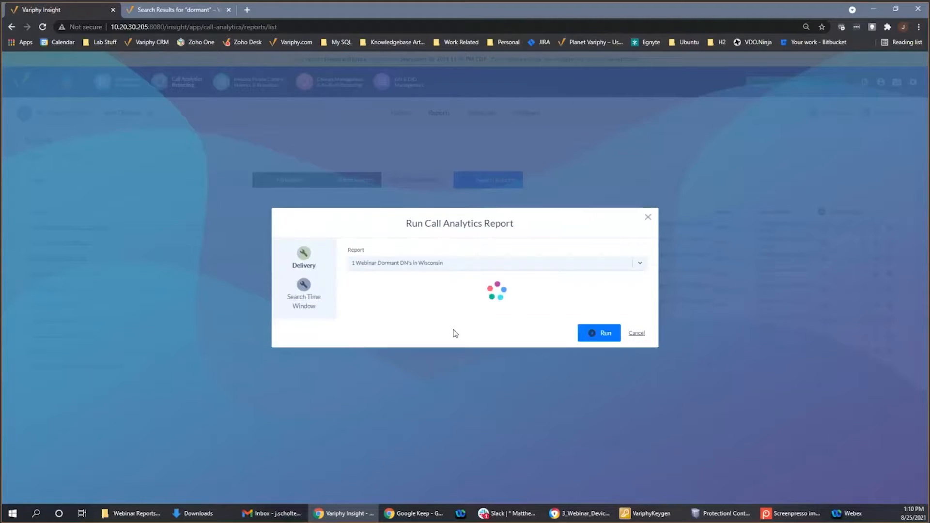
{"action": "left_click", "coordinate": [305, 237]}
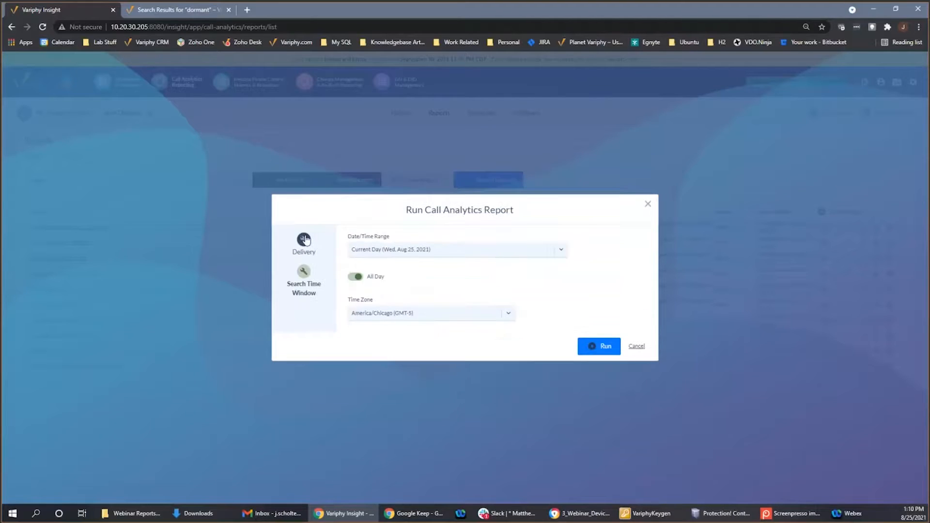
{"action": "left_click", "coordinate": [430, 252]}
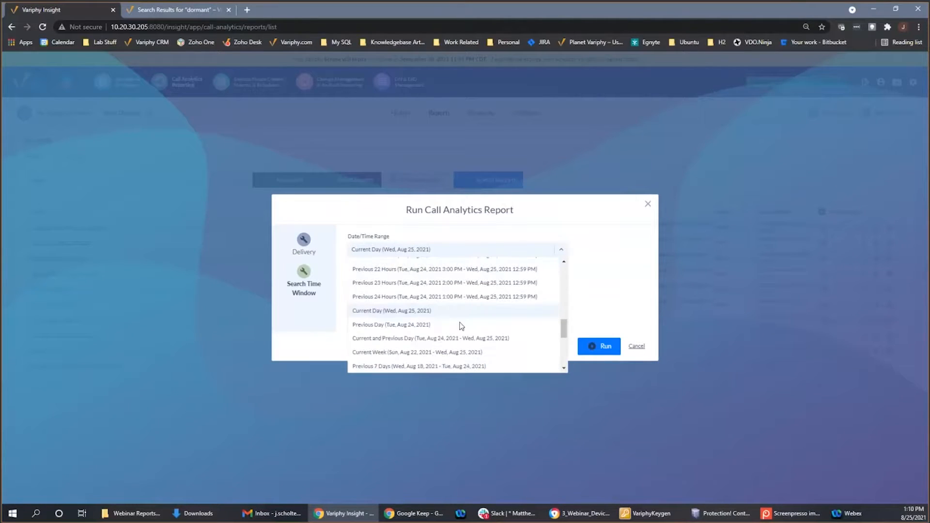
{"action": "left_click", "coordinate": [460, 334]}
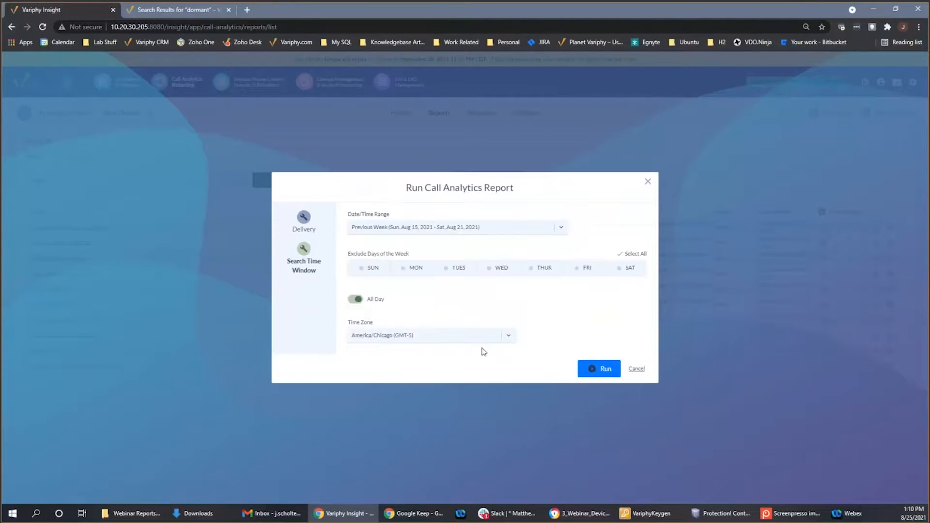
{"action": "left_click", "coordinate": [592, 371]}
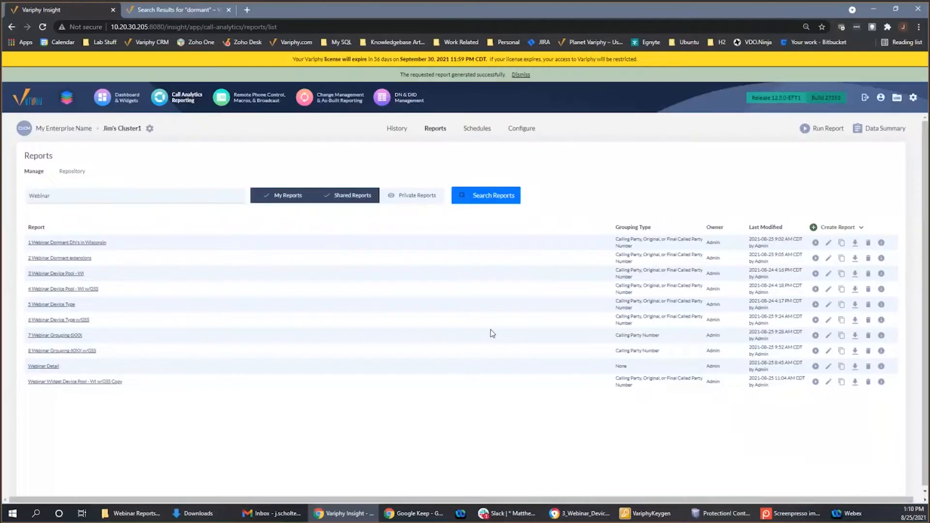
{"action": "left_click", "coordinate": [72, 490]}
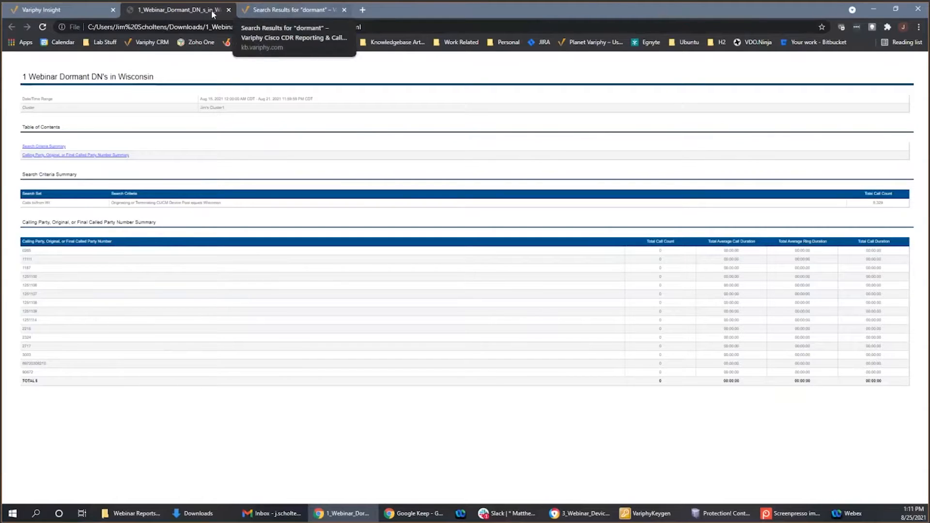
- Review the search sets and grouping statistics of the report "2 Webinar Dormant extensions" without saving changes
{"action": "left_click", "coordinate": [87, 12]}
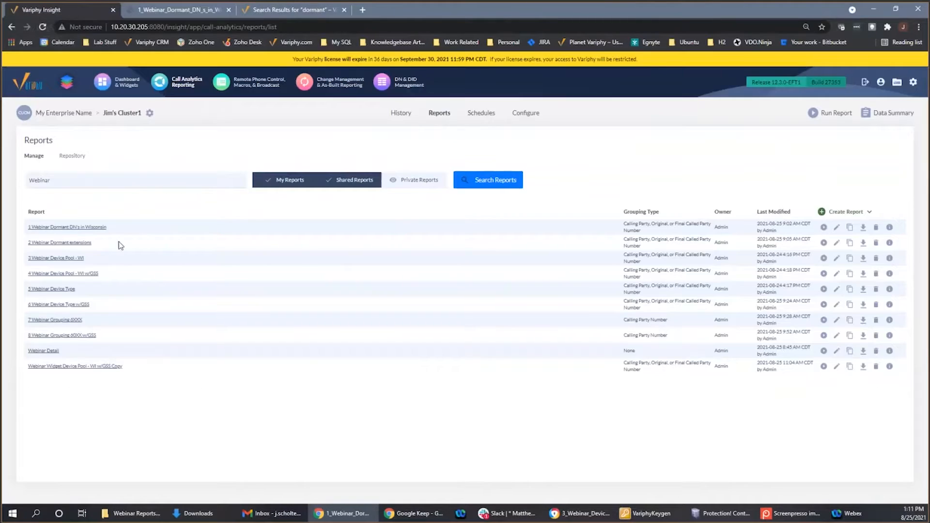
{"action": "left_click", "coordinate": [86, 244]}
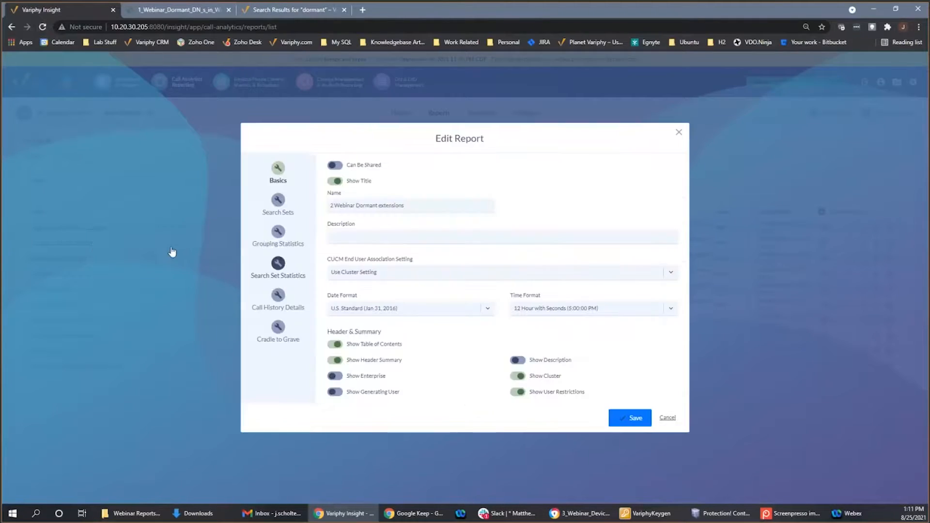
{"action": "left_click", "coordinate": [274, 208]}
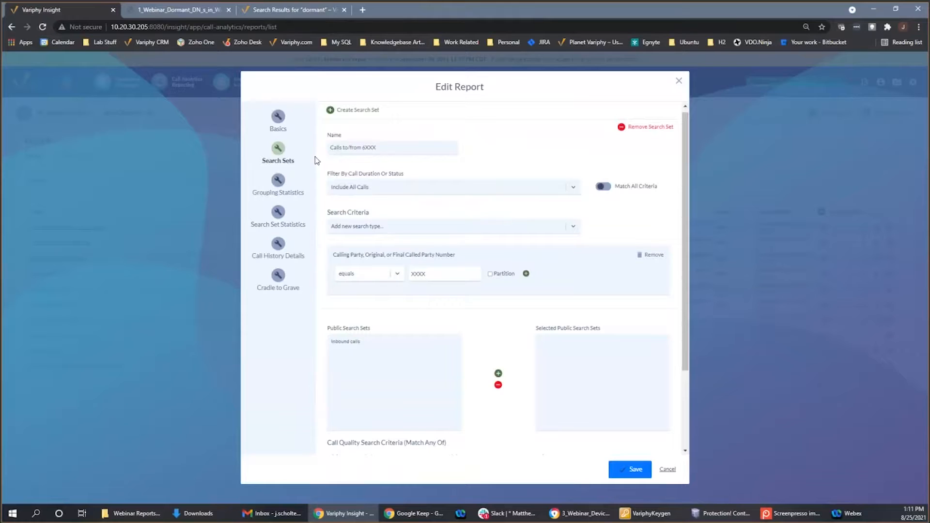
{"action": "left_click", "coordinate": [274, 180]}
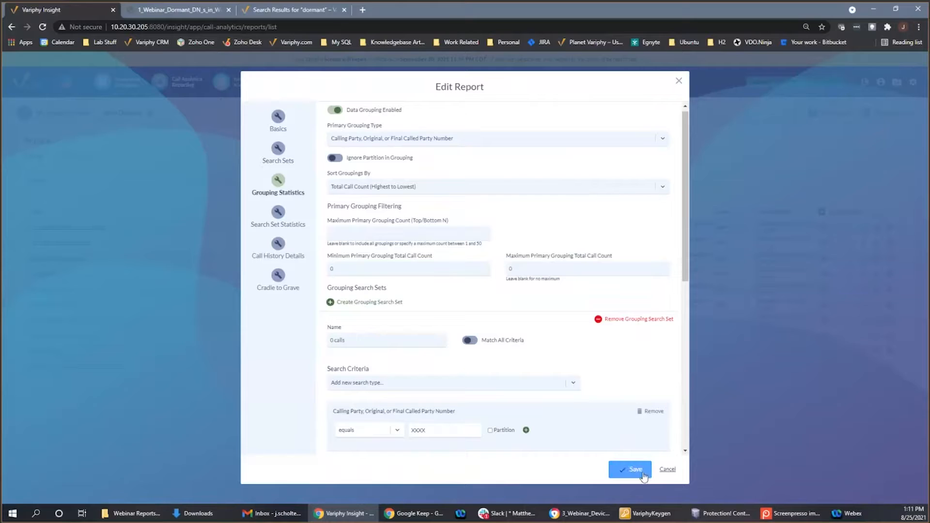
{"action": "left_click", "coordinate": [667, 469]}
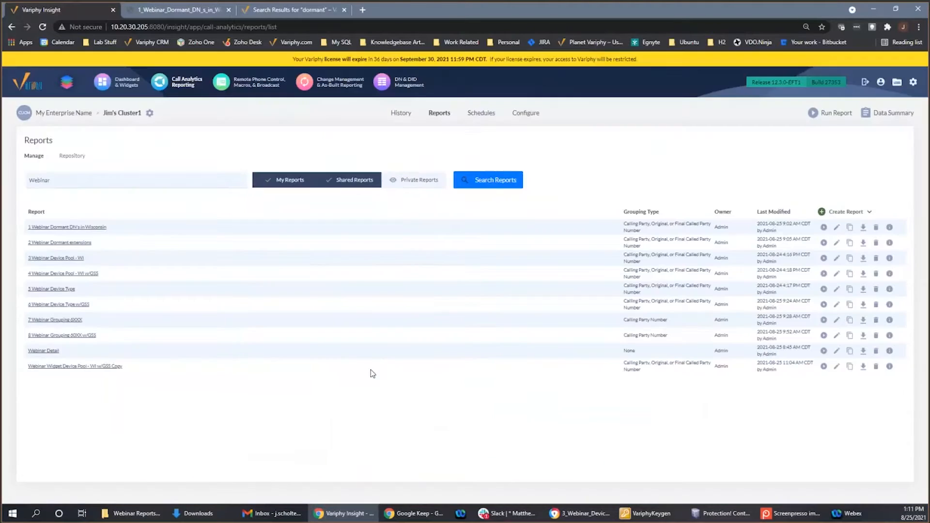
- Run the report "2 Webinar Dormant extensions" as an HTML download and examine its extensions for repeats across partitions
{"action": "left_click", "coordinate": [823, 243]}
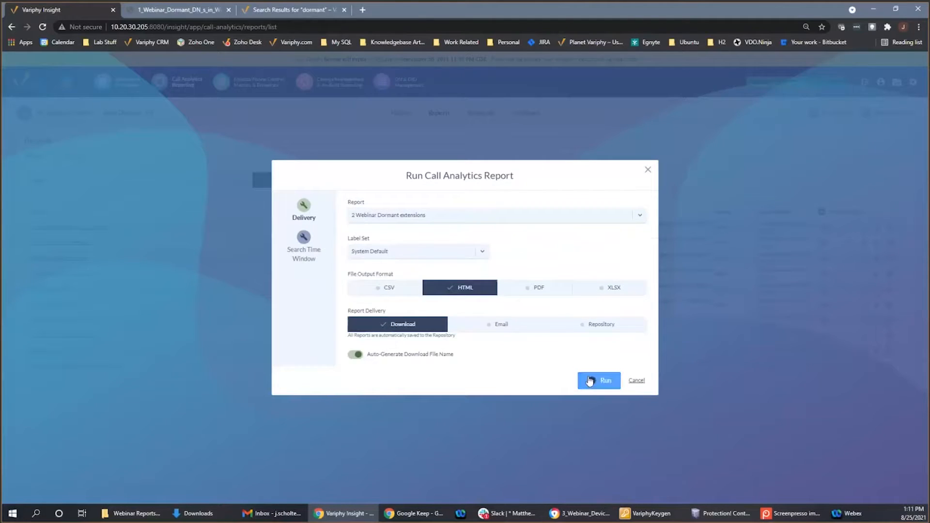
{"action": "left_click", "coordinate": [590, 380]}
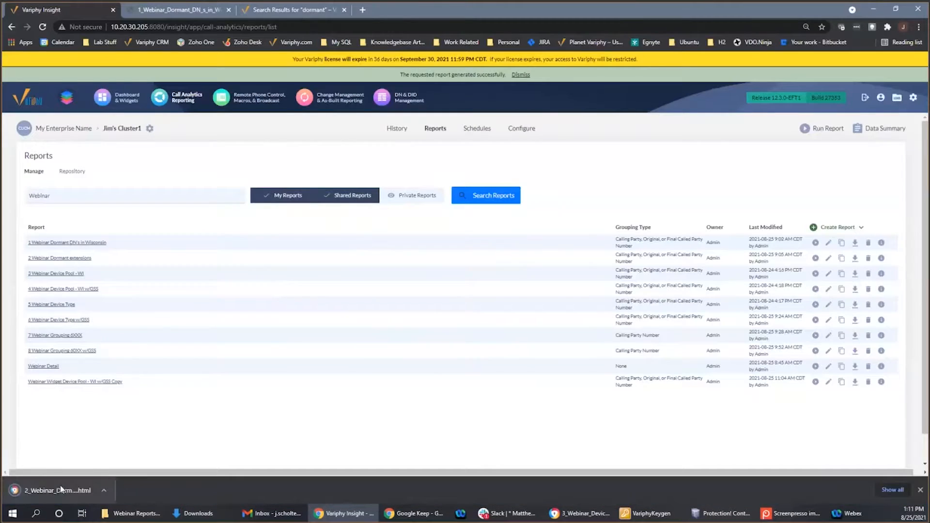
{"action": "left_click", "coordinate": [73, 489]}
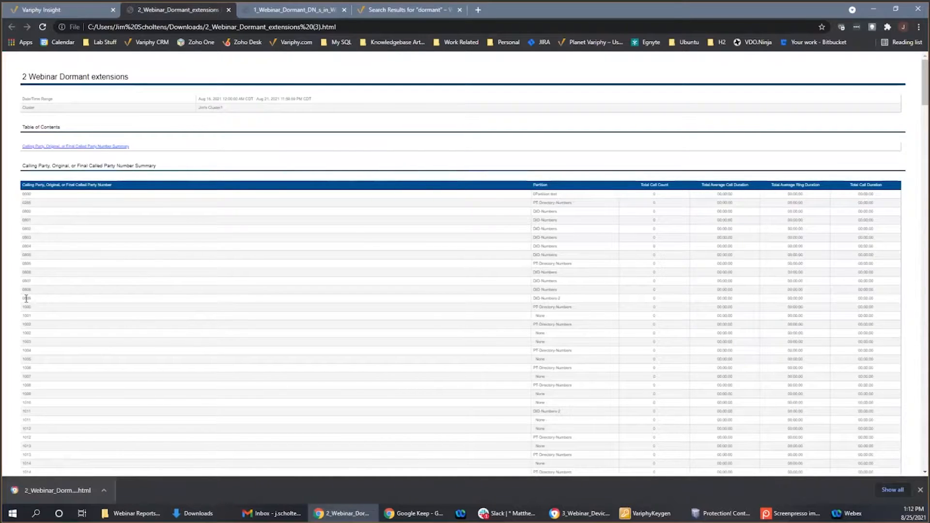
{"action": "scroll", "coordinate": [26, 298], "scroll_direction": "down", "scroll_amount": 2}
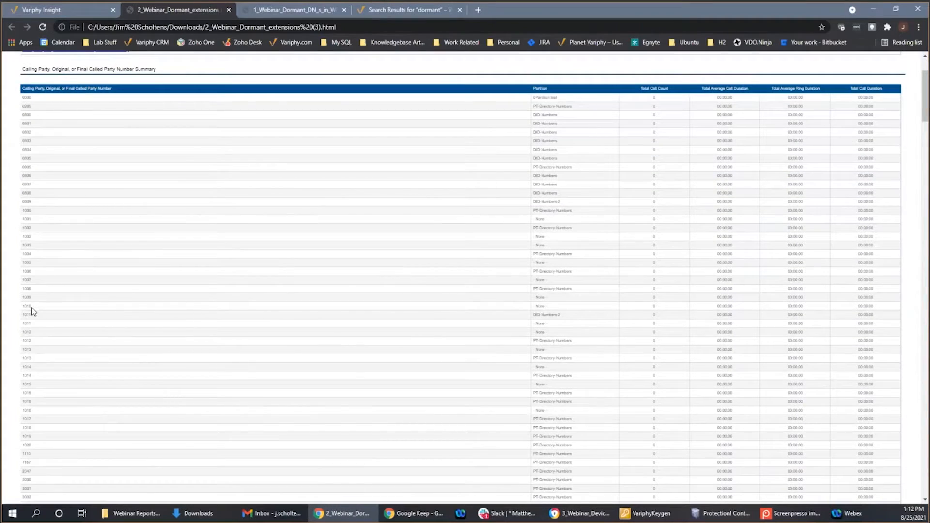
{"action": "scroll", "coordinate": [32, 308], "scroll_direction": "down", "scroll_amount": 2}
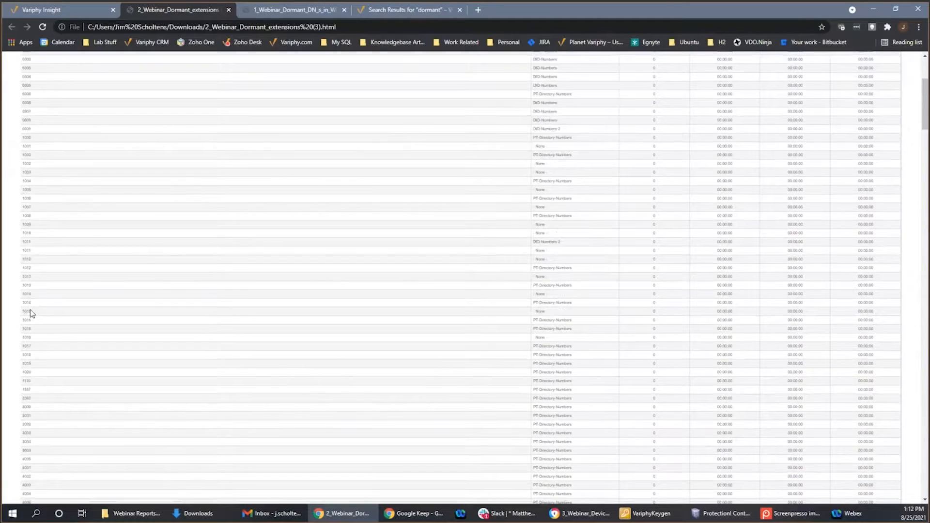
{"action": "scroll", "coordinate": [30, 312], "scroll_direction": "up", "scroll_amount": 4}
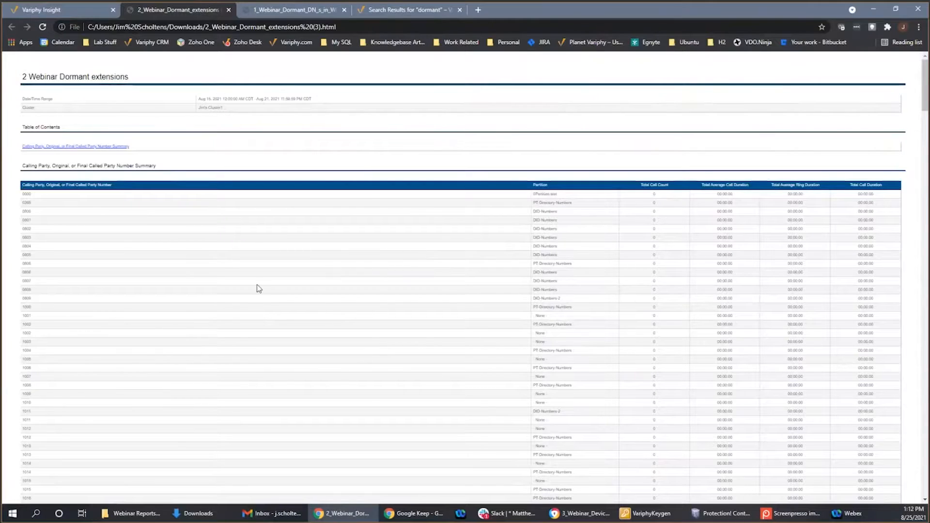
{"action": "double_click", "coordinate": [24, 325]}
{"action": "left_click", "coordinate": [34, 335]}
- Enable Ignore Partition in Grouping in the grouping statistics of "2 Webinar Dormant extensions" and save the report
{"action": "left_click", "coordinate": [71, 10]}
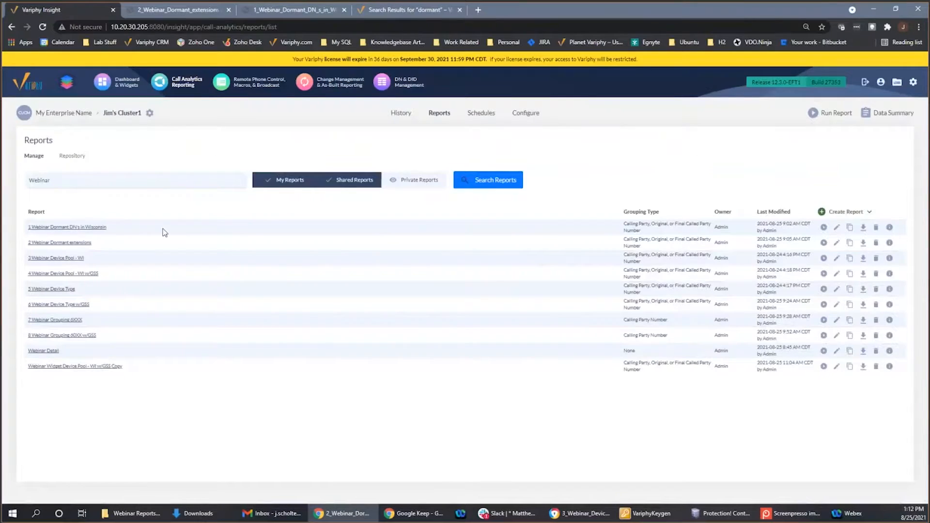
{"action": "left_click", "coordinate": [76, 244]}
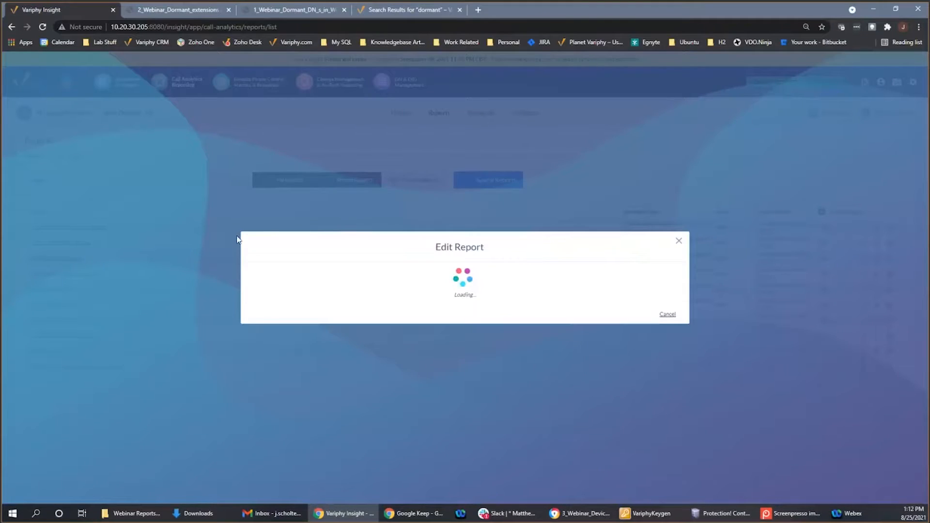
{"action": "left_click", "coordinate": [293, 234]}
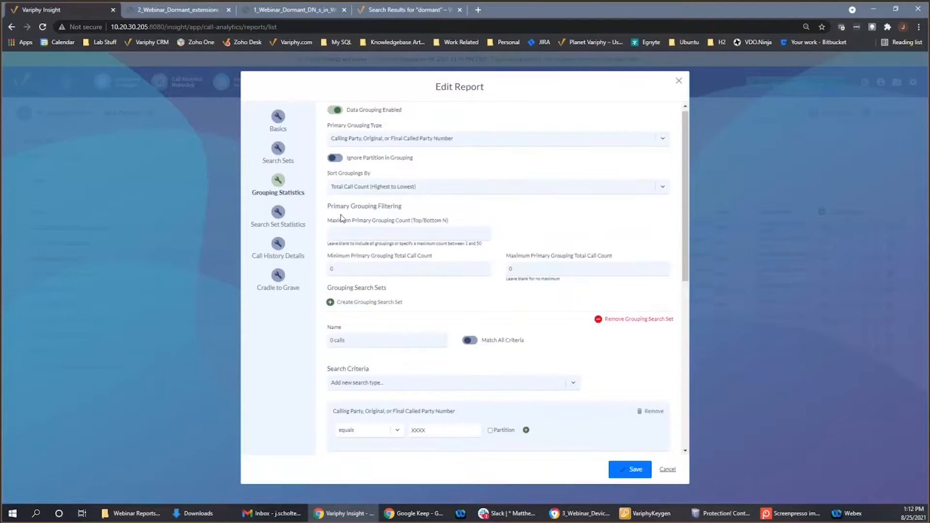
{"action": "left_click", "coordinate": [341, 161]}
{"action": "left_click", "coordinate": [625, 464]}
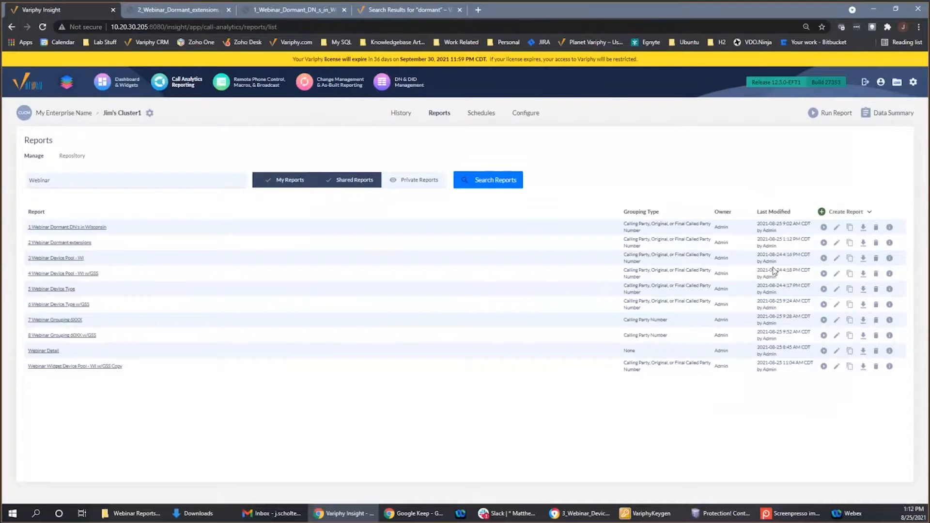
- Rerun the edited "2 Webinar Dormant extensions" report as an HTML download and open the new result
{"action": "left_click", "coordinate": [823, 243]}
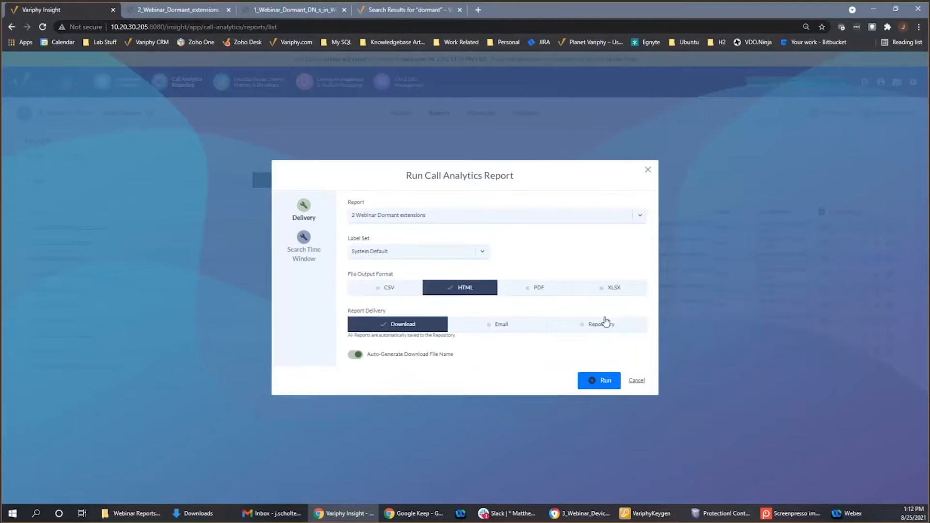
{"action": "left_click", "coordinate": [600, 379]}
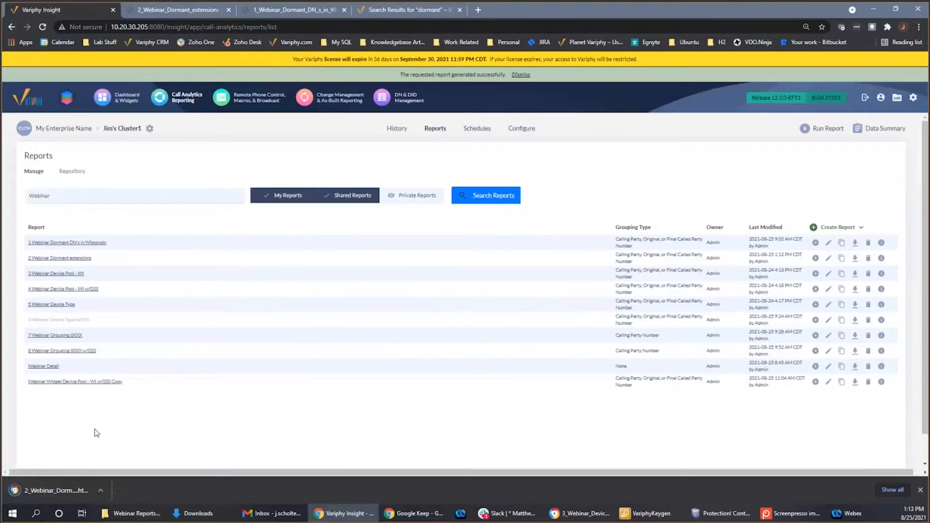
{"action": "left_click", "coordinate": [60, 489]}
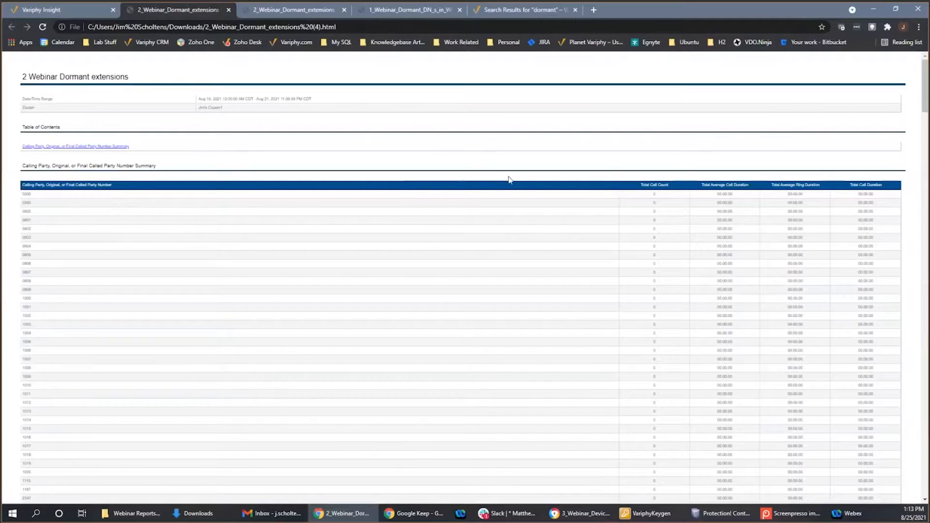
- Return to the call analytics reports list and close the three opened dormant report results
{"action": "left_click", "coordinate": [60, 7]}
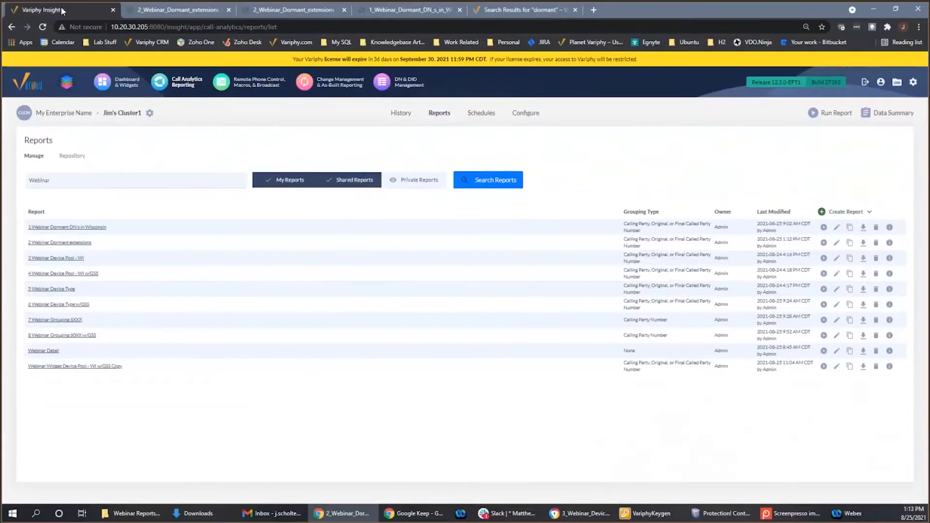
{"action": "left_click", "coordinate": [229, 10]}
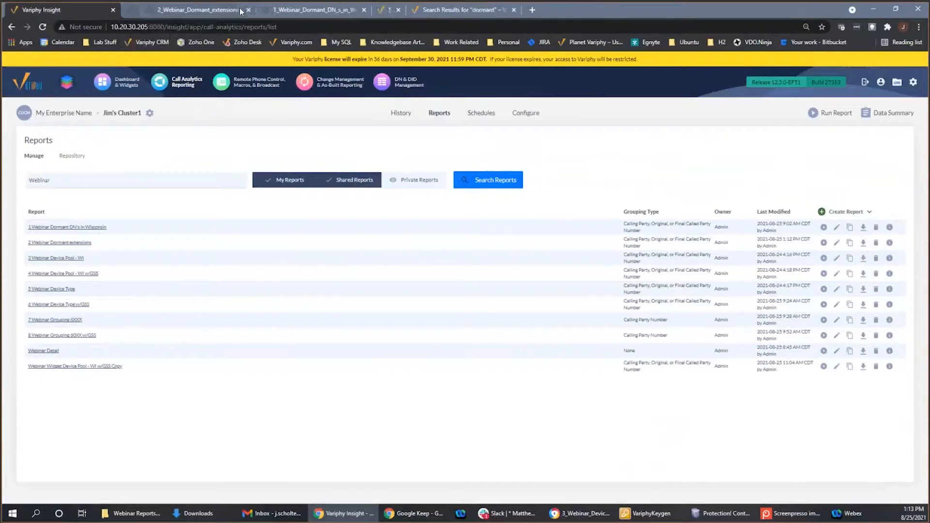
{"action": "left_click", "coordinate": [229, 10]}
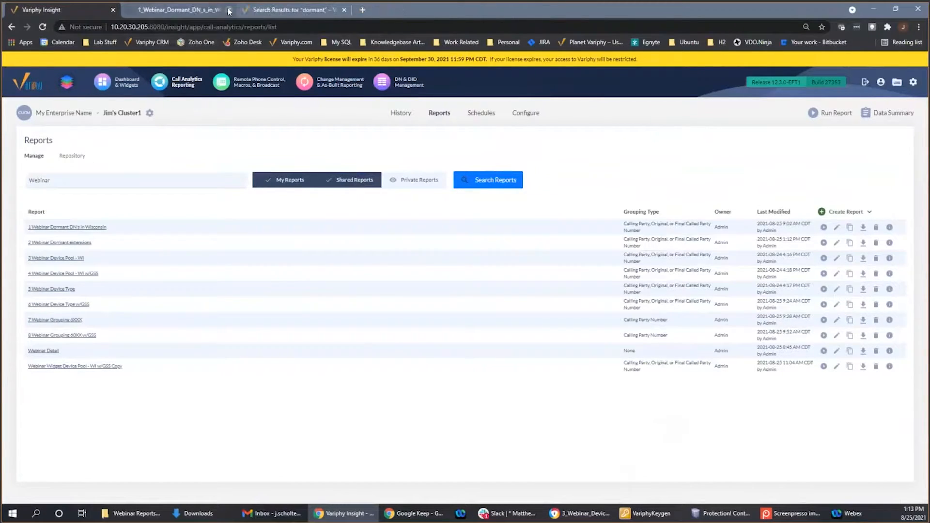
{"action": "left_click", "coordinate": [229, 9]}
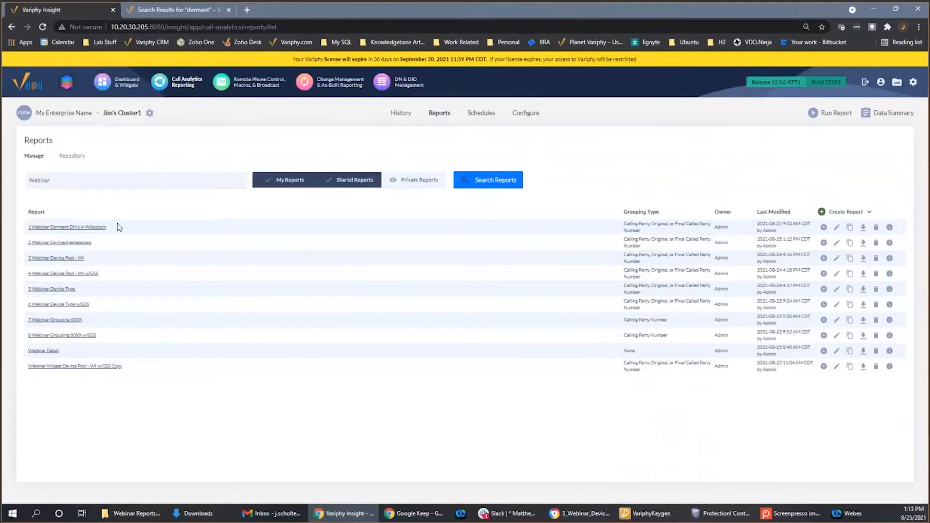
- Review the search sets and grouping statistics of the report "3 Webinar Device Pool - WI" without saving changes
{"action": "left_click", "coordinate": [81, 257]}
{"action": "left_click", "coordinate": [74, 260]}
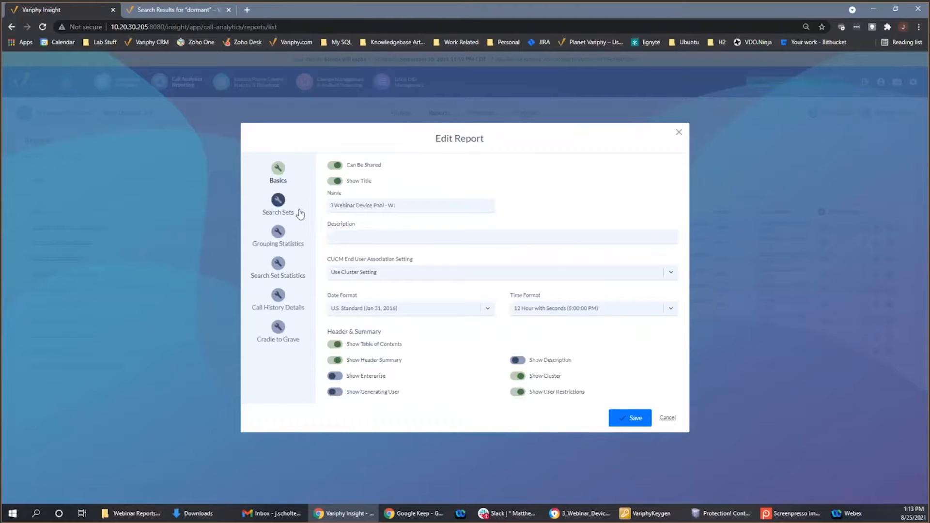
{"action": "left_click", "coordinate": [285, 209]}
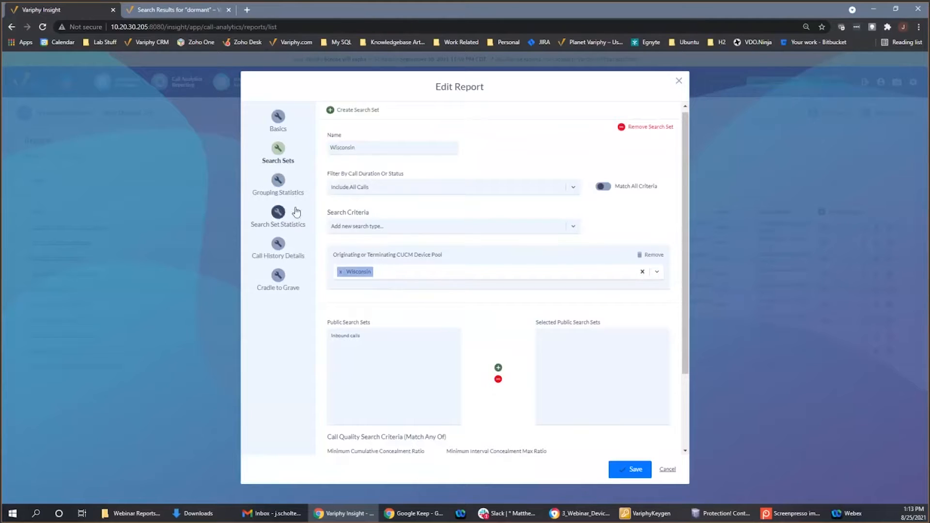
{"action": "left_click", "coordinate": [277, 183]}
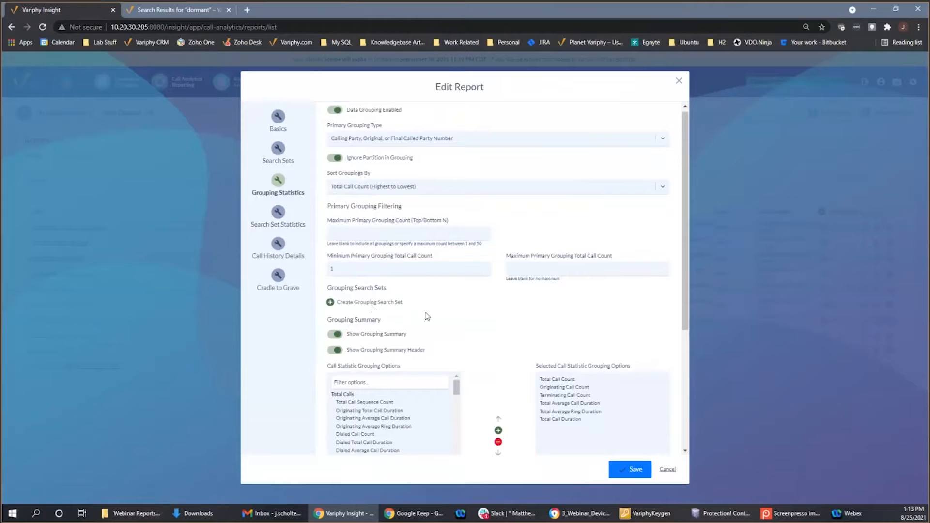
{"action": "left_click", "coordinate": [633, 475]}
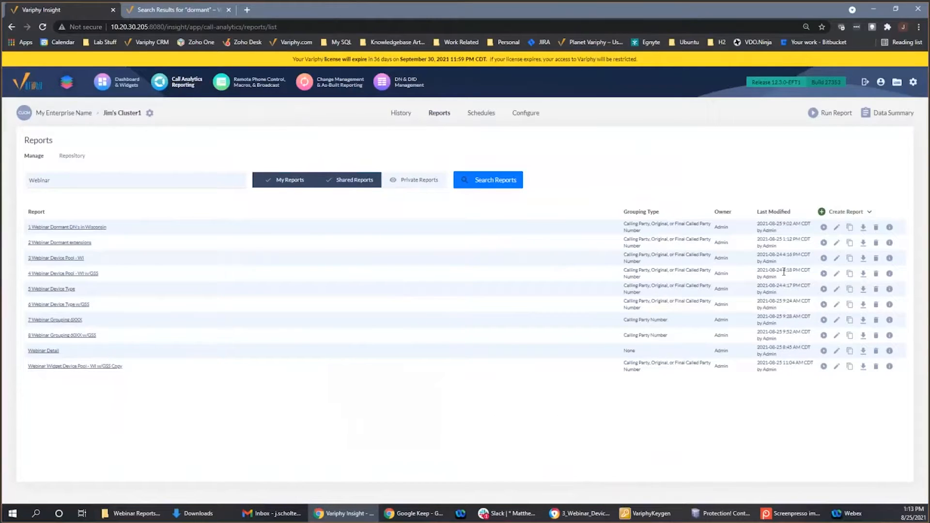
- Run the report "3 Webinar Device Pool - WI" as an HTML download
{"action": "left_click", "coordinate": [823, 257]}
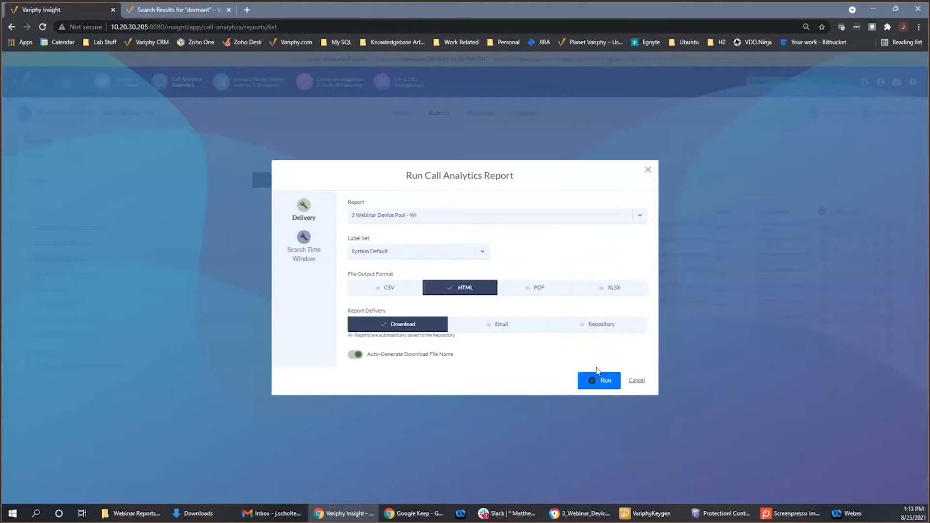
{"action": "left_click", "coordinate": [600, 382]}
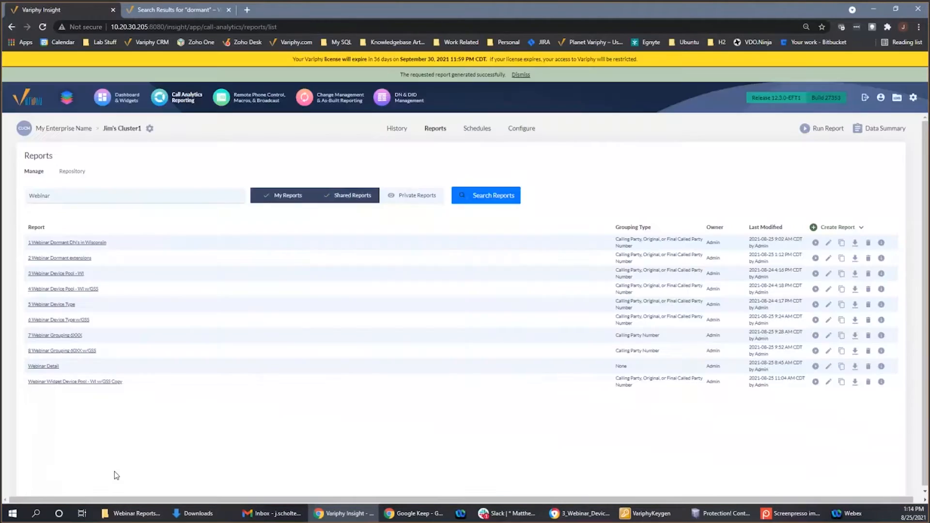
- Open the downloaded "3 Webinar Device Pool - WI" result and view the call details of the sixth number in the summary
{"action": "left_click", "coordinate": [53, 491]}
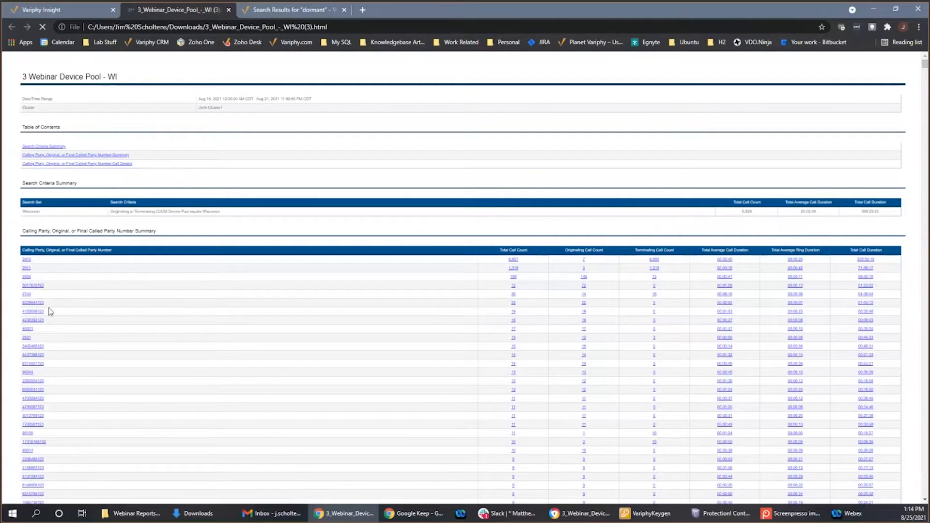
{"action": "scroll", "coordinate": [45, 329], "scroll_direction": "down", "scroll_amount": 1}
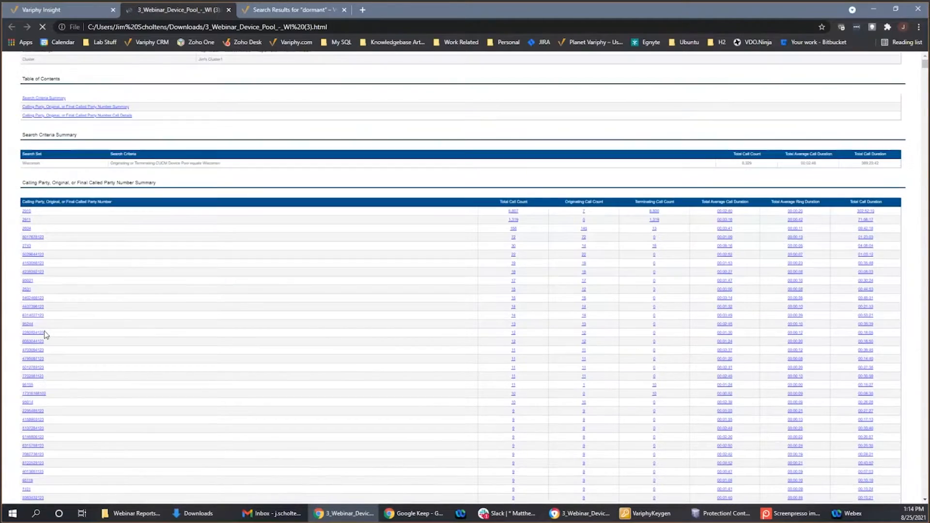
{"action": "scroll", "coordinate": [169, 252], "scroll_direction": "up", "scroll_amount": 1}
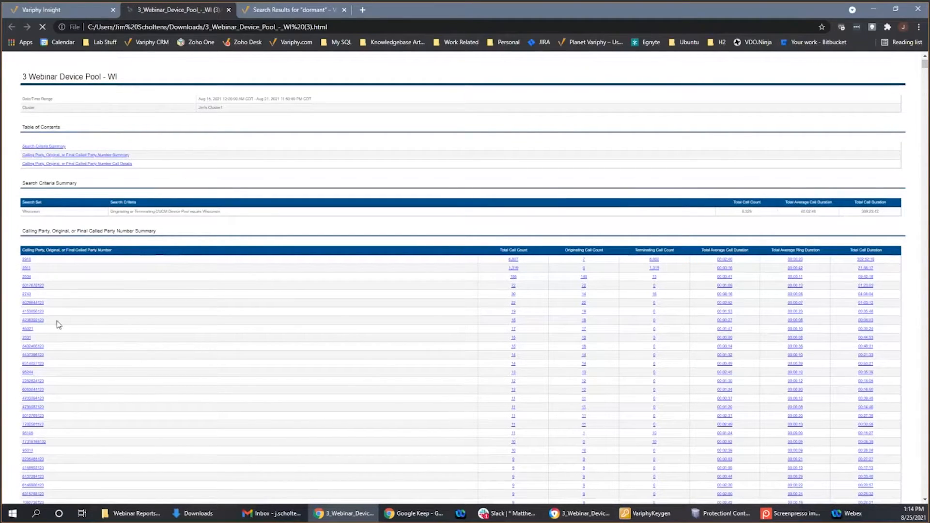
{"action": "left_click", "coordinate": [34, 305]}
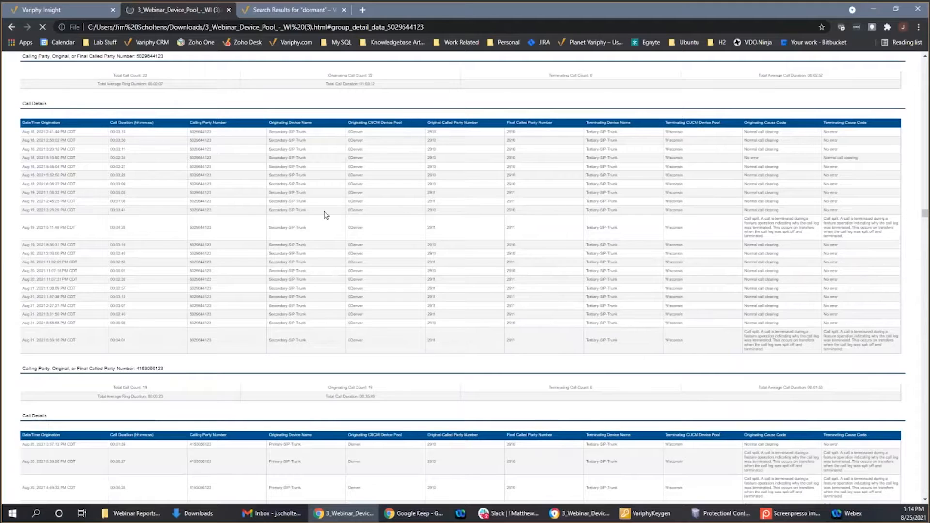
- Try to change the page zoom of the opened Wisconsin device pool report
{"action": "key", "text": "ctrl+plus"}
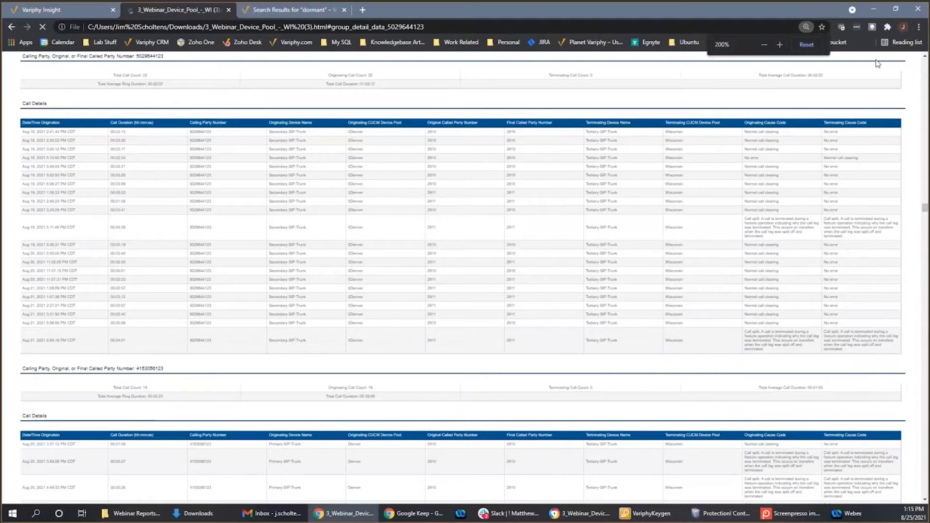
{"action": "key", "text": "ctrl+plus"}
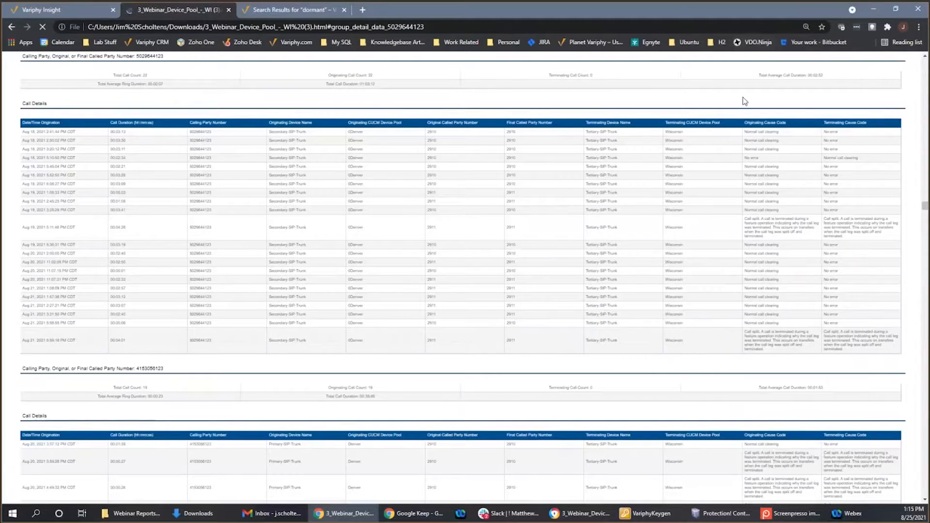
{"action": "left_click", "coordinate": [918, 27]}
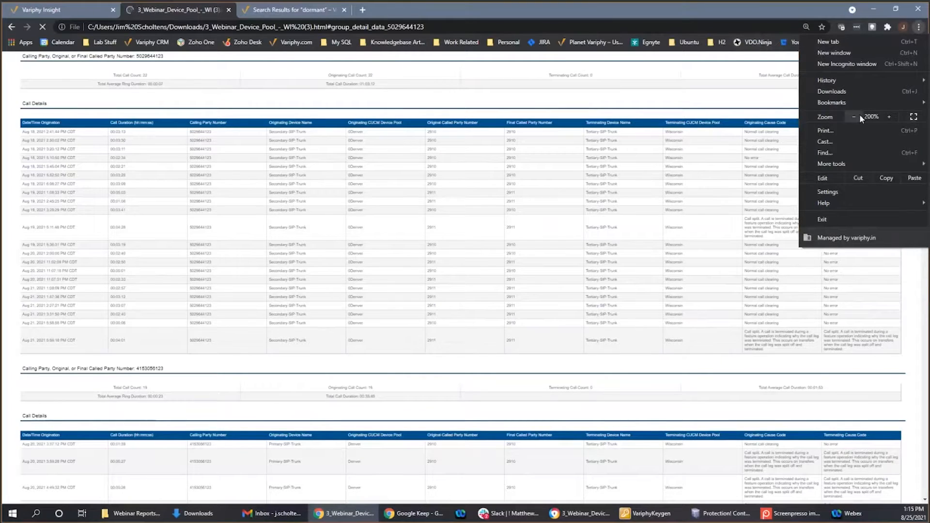
{"action": "left_click", "coordinate": [854, 117]}
{"action": "left_click", "coordinate": [854, 116]}
{"action": "left_click", "coordinate": [855, 116]}
{"action": "left_click", "coordinate": [759, 118]}
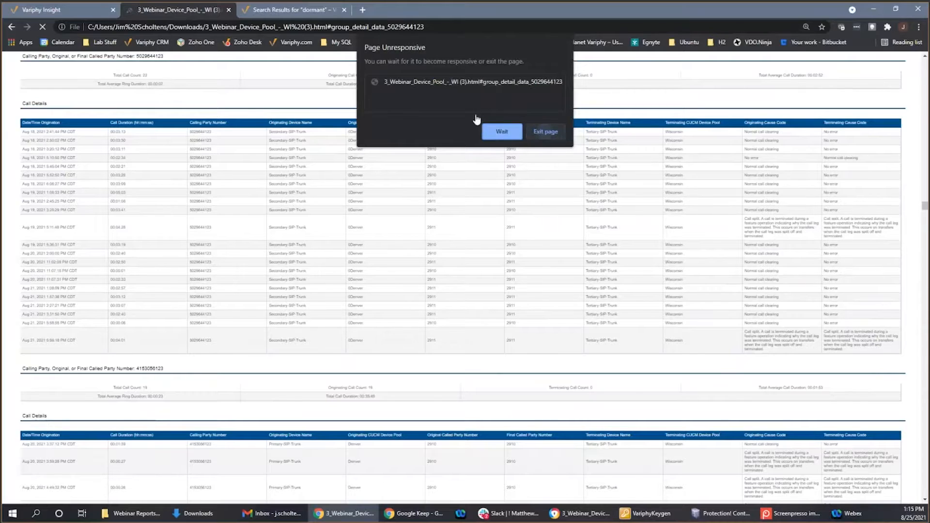
- Return to the reports list and review the grouping statistics and search sets of "4 Webinar Device Pool - WI w/GSS" without saving changes
{"action": "left_click", "coordinate": [42, 9]}
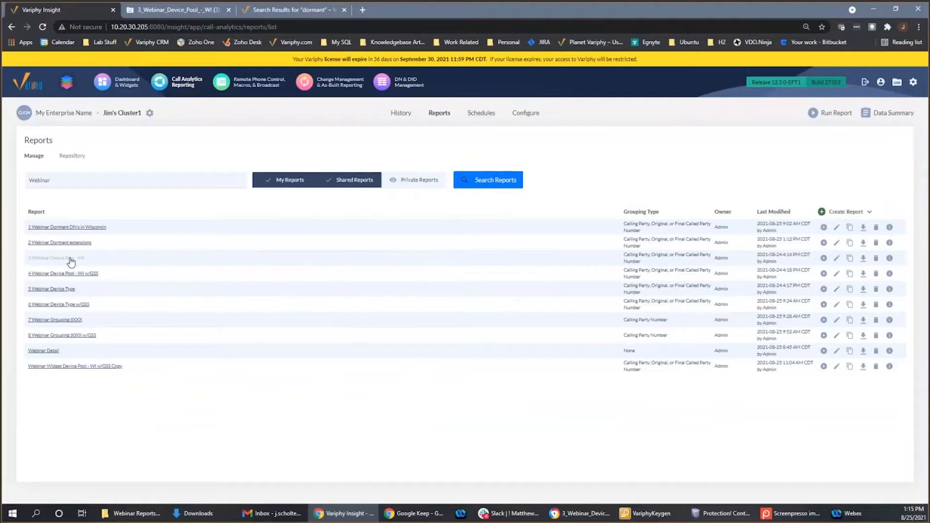
{"action": "left_click", "coordinate": [69, 257]}
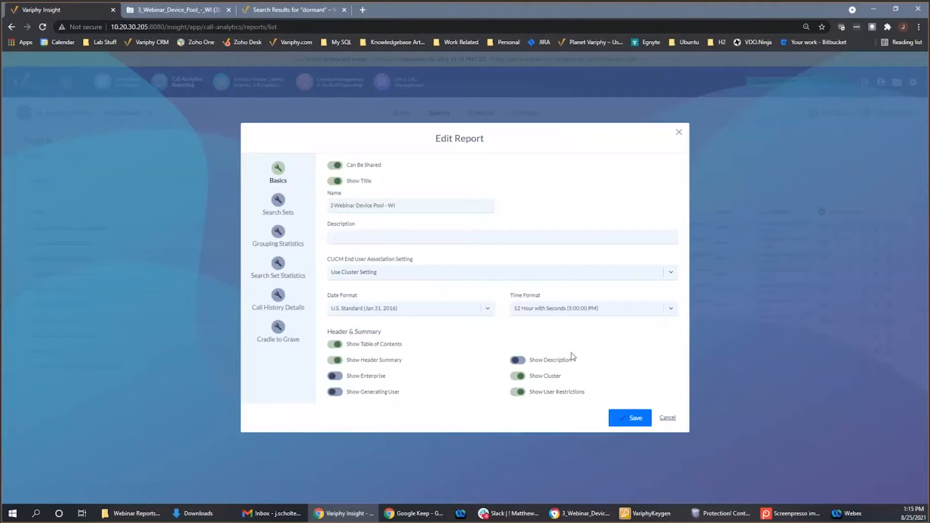
{"action": "left_click", "coordinate": [669, 418]}
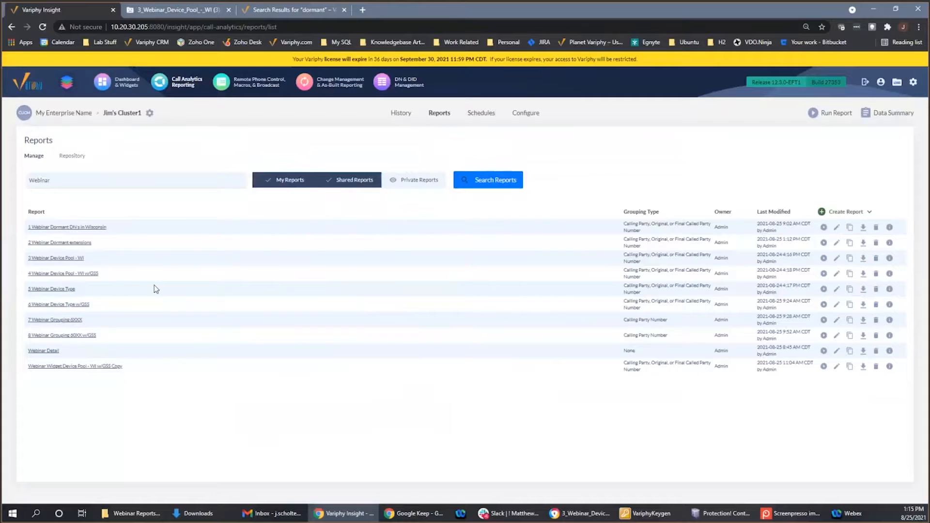
{"action": "left_click", "coordinate": [92, 275]}
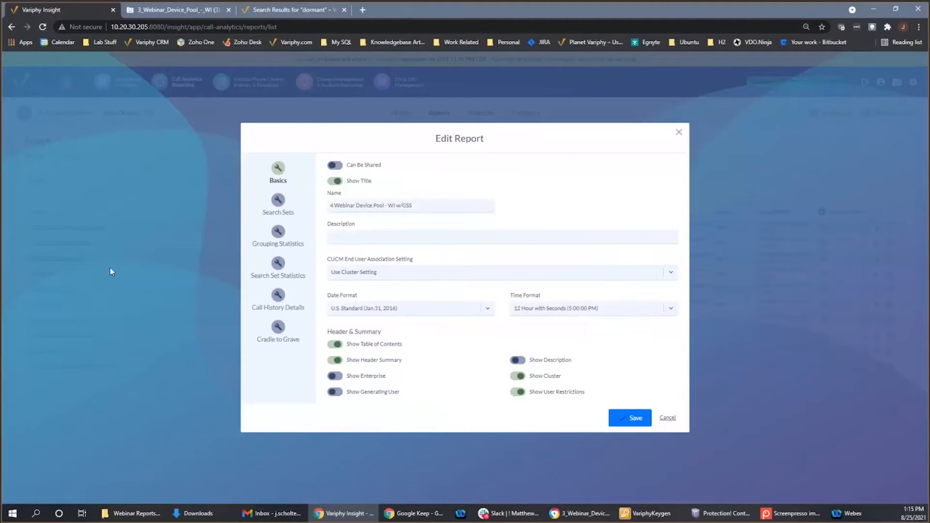
{"action": "left_click", "coordinate": [278, 233]}
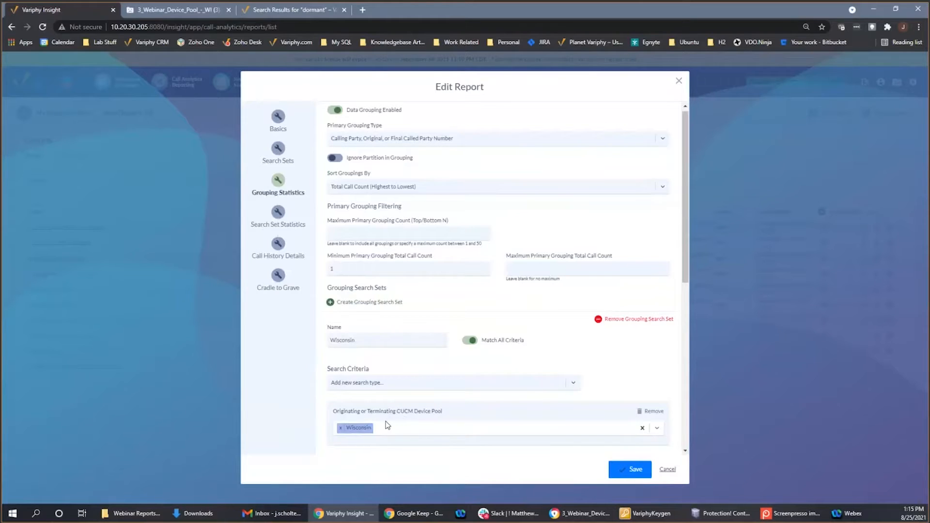
{"action": "left_click", "coordinate": [278, 151]}
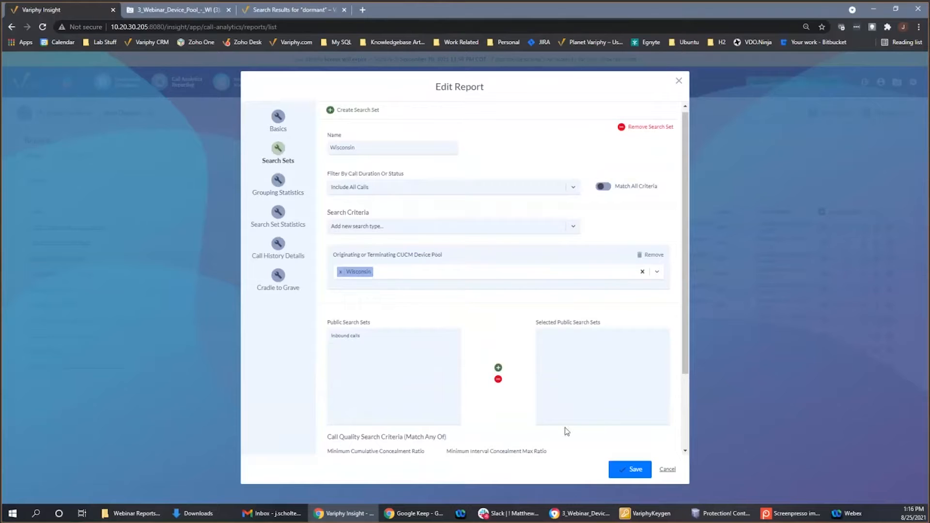
{"action": "left_click", "coordinate": [668, 469]}
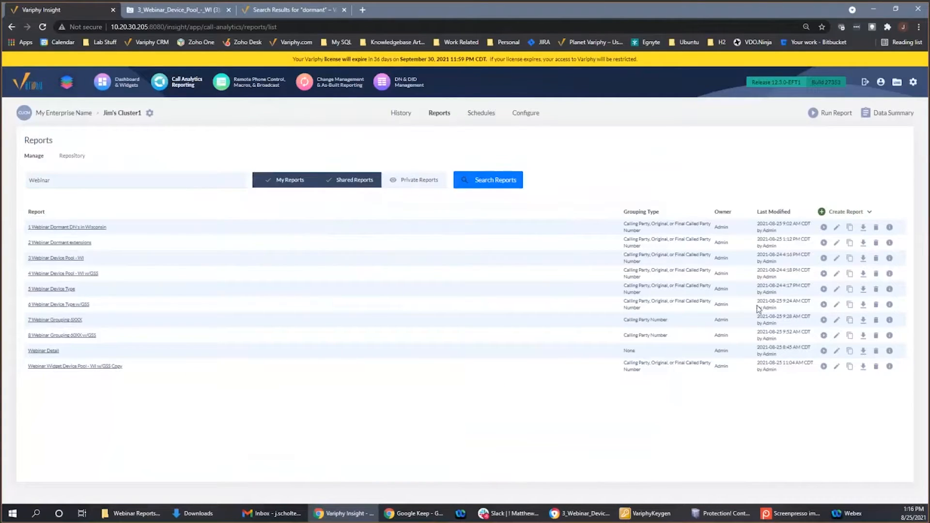
- Run the report "4 Webinar Device Pool - WI w/GSS" as an HTML download and open the result to examine its number summary
{"action": "left_click", "coordinate": [823, 274]}
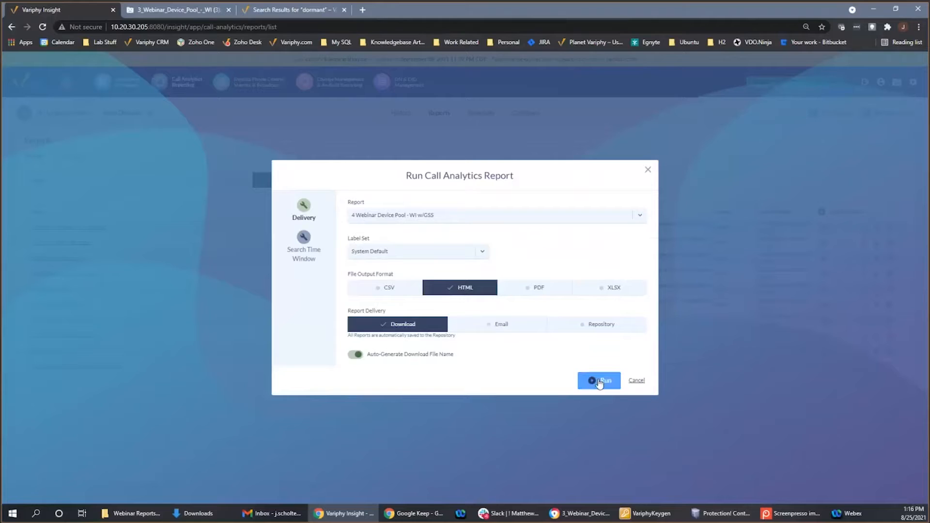
{"action": "left_click", "coordinate": [599, 382]}
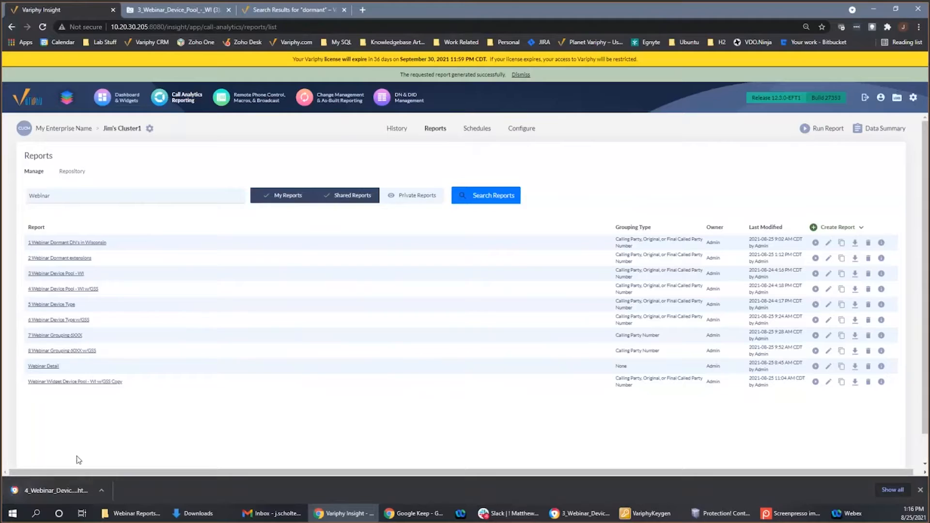
{"action": "left_click", "coordinate": [58, 490]}
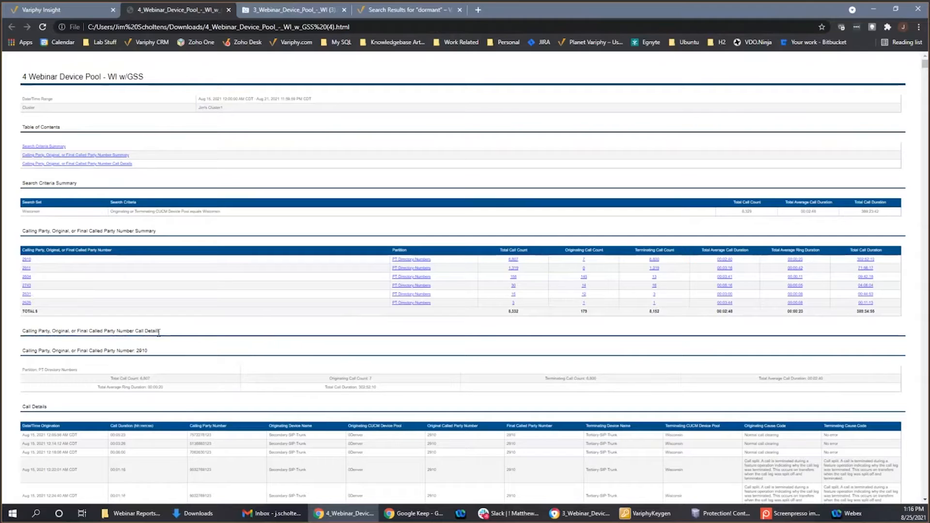
{"action": "scroll", "coordinate": [159, 332], "scroll_direction": "down", "scroll_amount": 1}
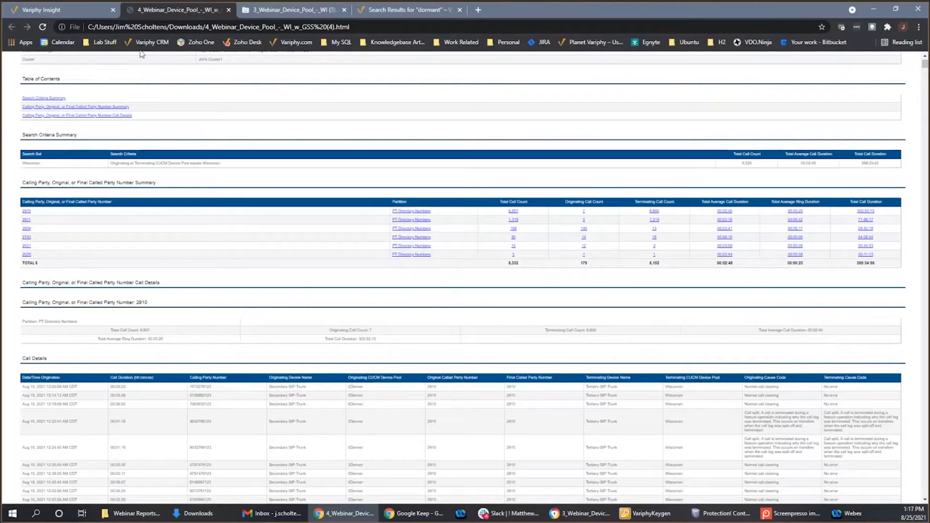
- Return to the reports list and review the search sets and grouping statistics of "5 Webinar Device Type" without saving changes
{"action": "left_click", "coordinate": [62, 10]}
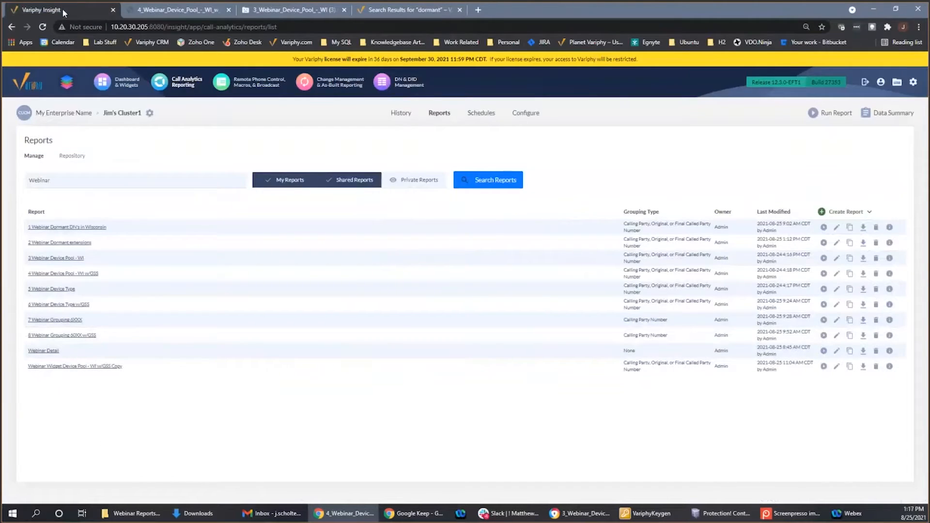
{"action": "left_click", "coordinate": [62, 292]}
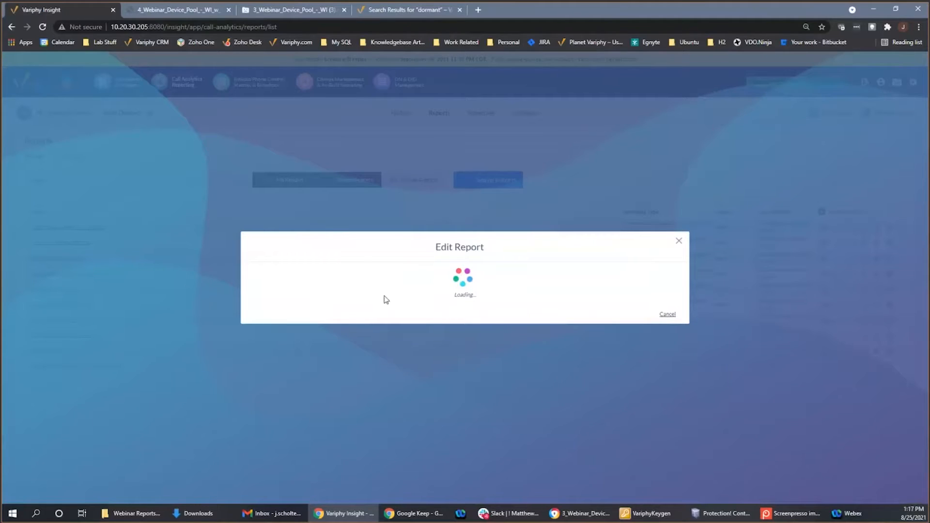
{"action": "left_click", "coordinate": [279, 203]}
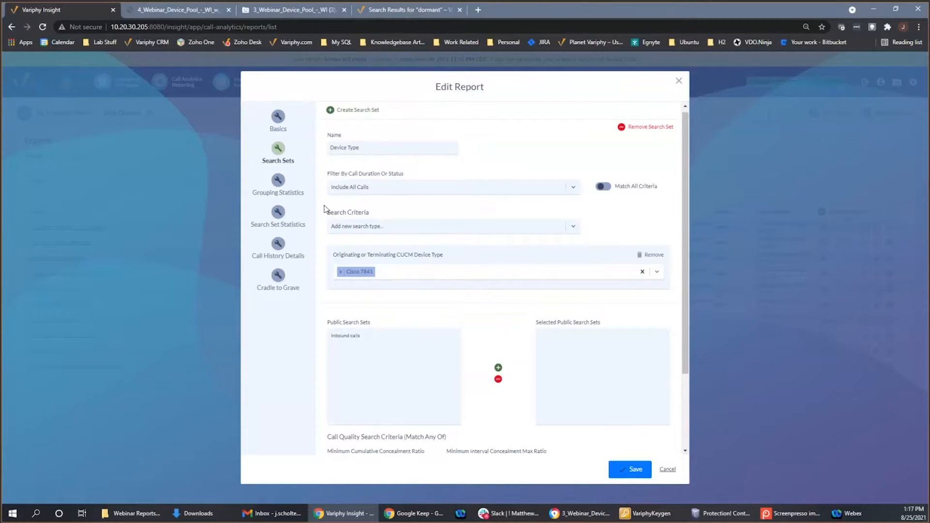
{"action": "left_click", "coordinate": [278, 187]}
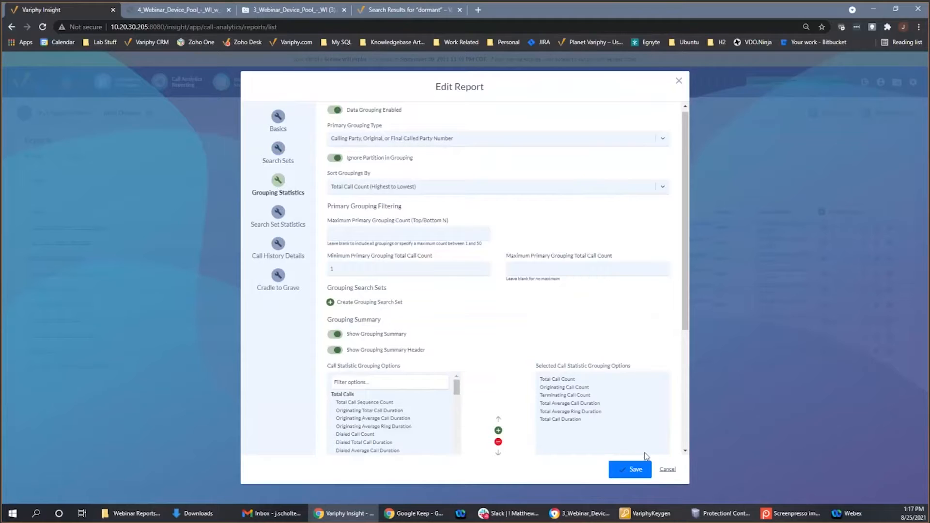
{"action": "left_click", "coordinate": [667, 469]}
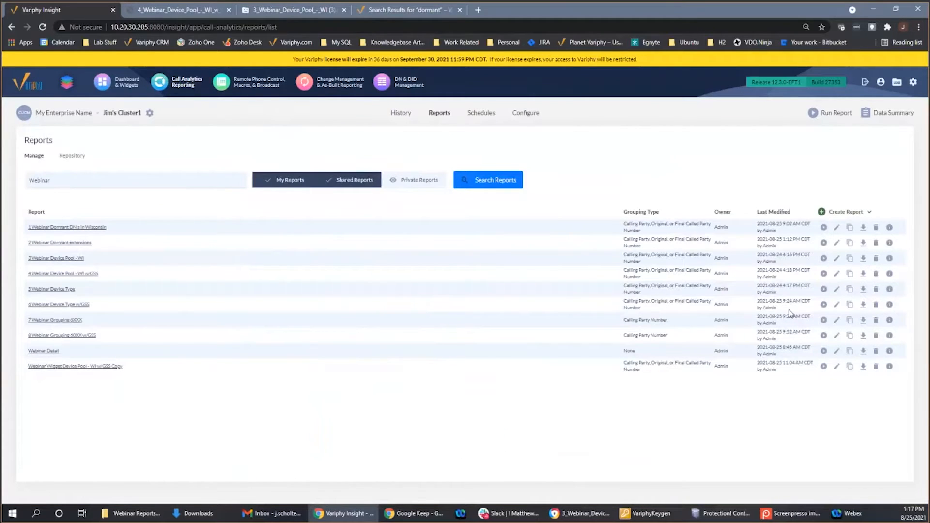
- Run the report "5 Webinar Device Type" as an HTML download and open the result to examine its number summary
{"action": "left_click", "coordinate": [823, 289]}
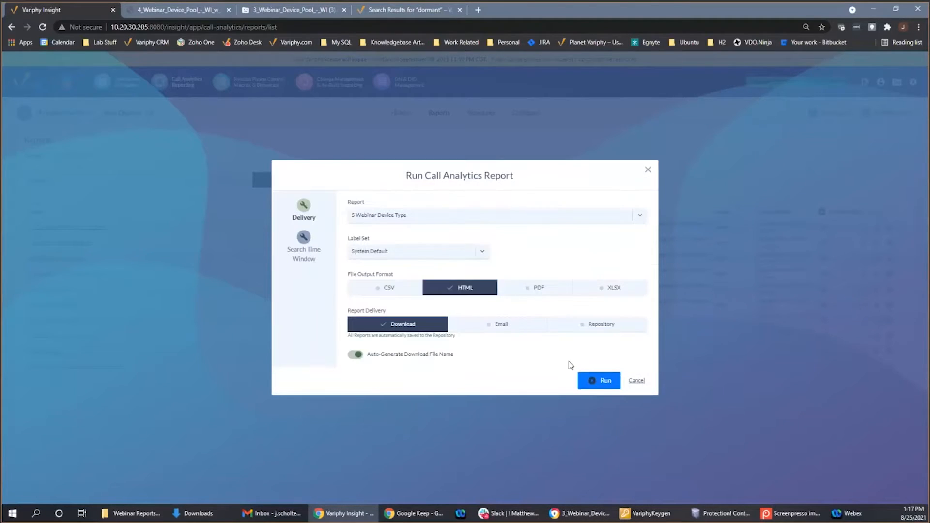
{"action": "left_click", "coordinate": [604, 382]}
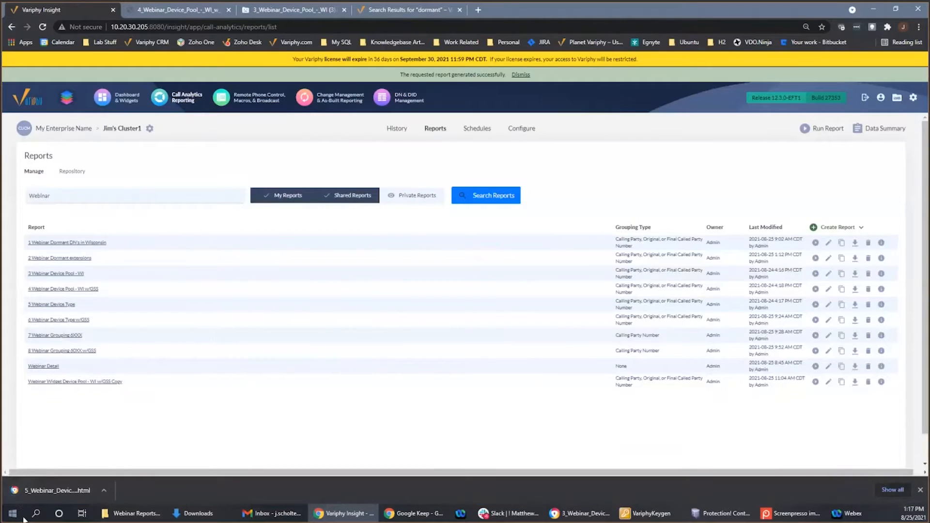
{"action": "left_click", "coordinate": [57, 498]}
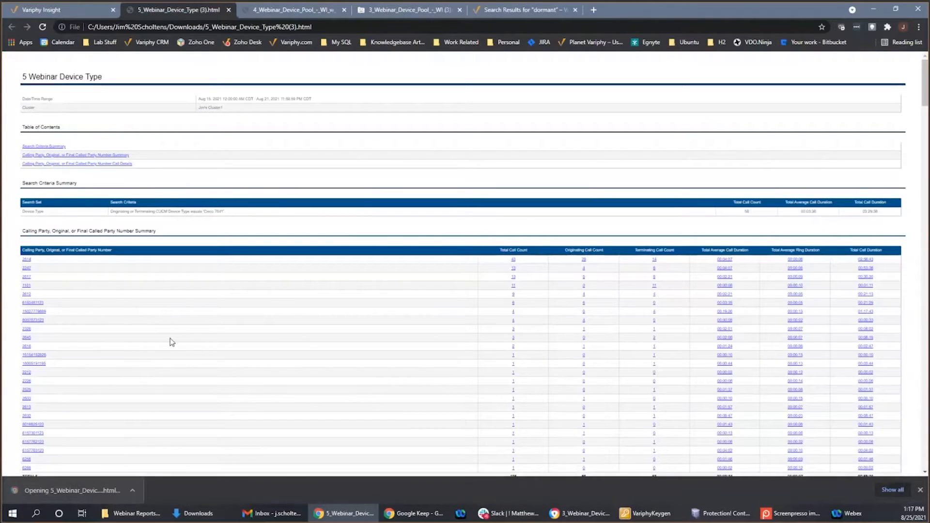
{"action": "scroll", "coordinate": [142, 324], "scroll_direction": "down", "scroll_amount": 1}
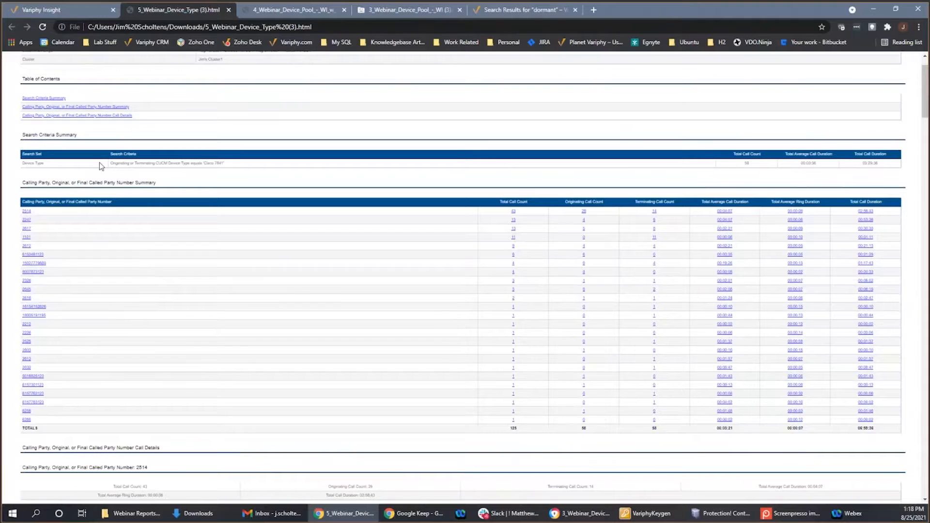
- Return to the reports list and review the grouping statistics of "6 Webinar Device Type w/GSS" without saving changes
{"action": "left_click", "coordinate": [74, 8]}
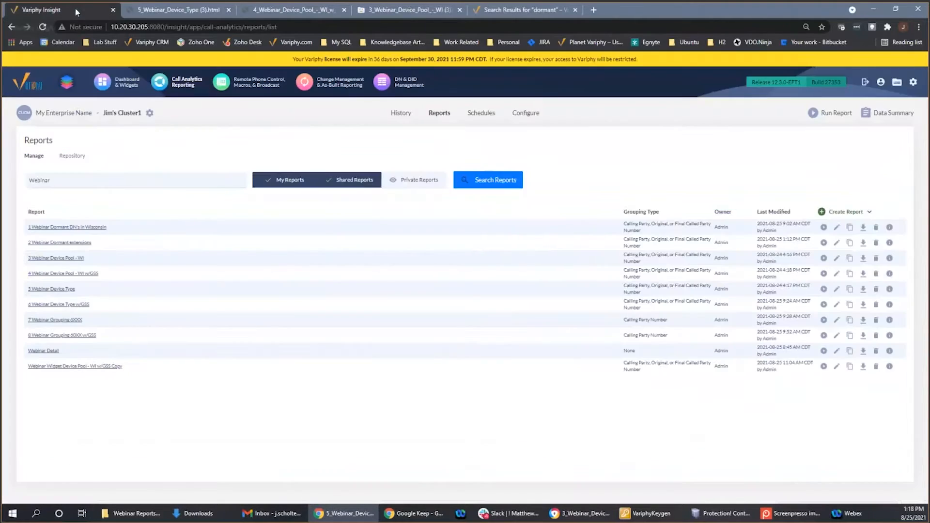
{"action": "left_click", "coordinate": [80, 303]}
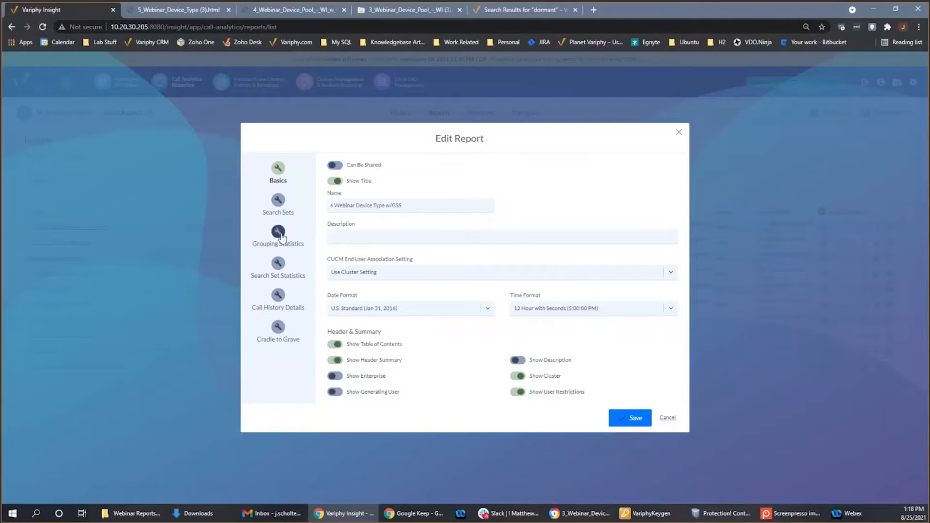
{"action": "left_click", "coordinate": [278, 233]}
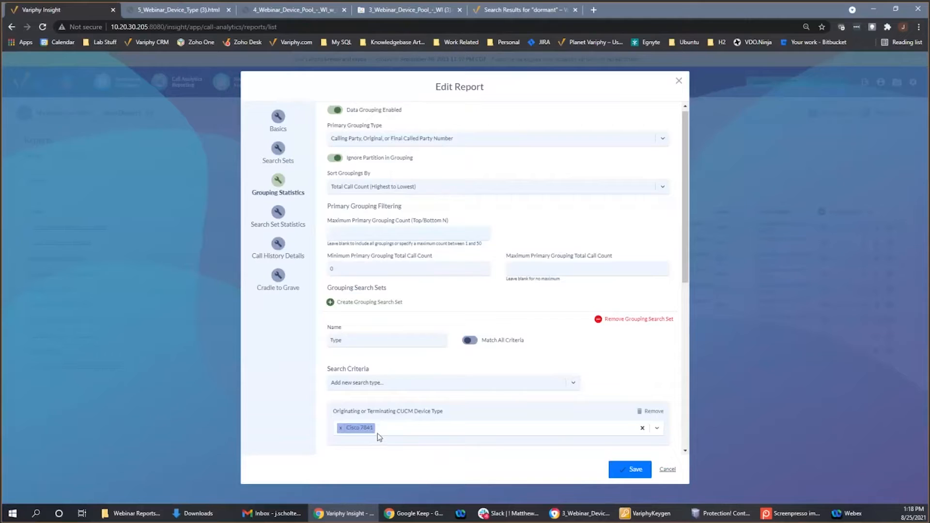
{"action": "left_click", "coordinate": [671, 471]}
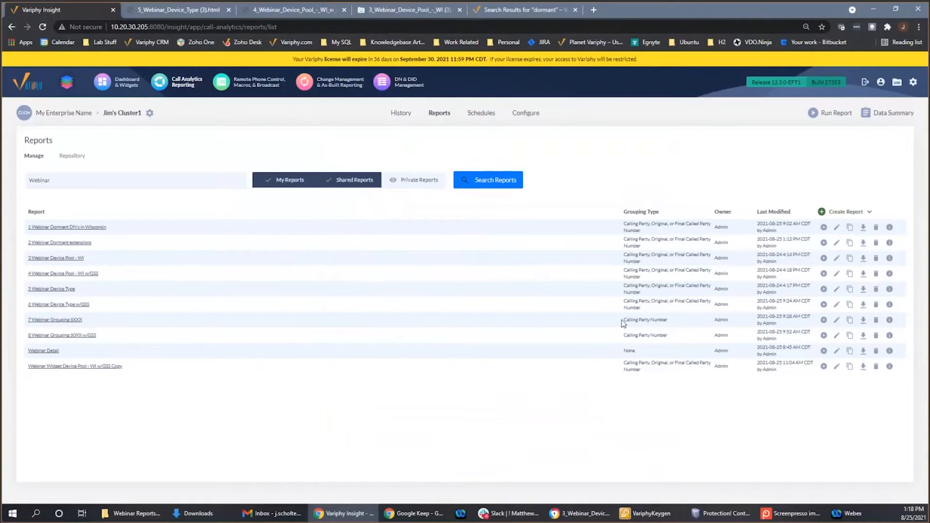
- Run the report "6 Webinar Device Type w/GSS" as an HTML download and open the result
{"action": "left_click", "coordinate": [823, 305]}
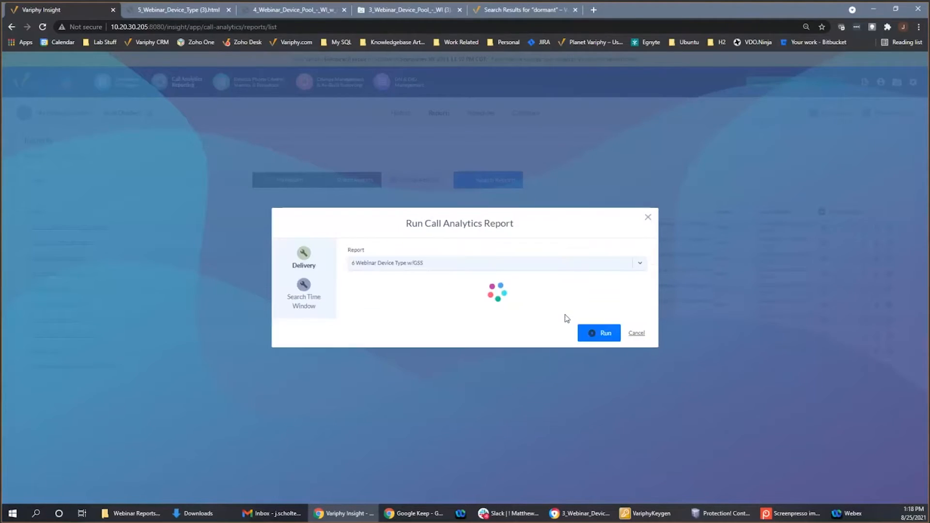
{"action": "left_click", "coordinate": [601, 380]}
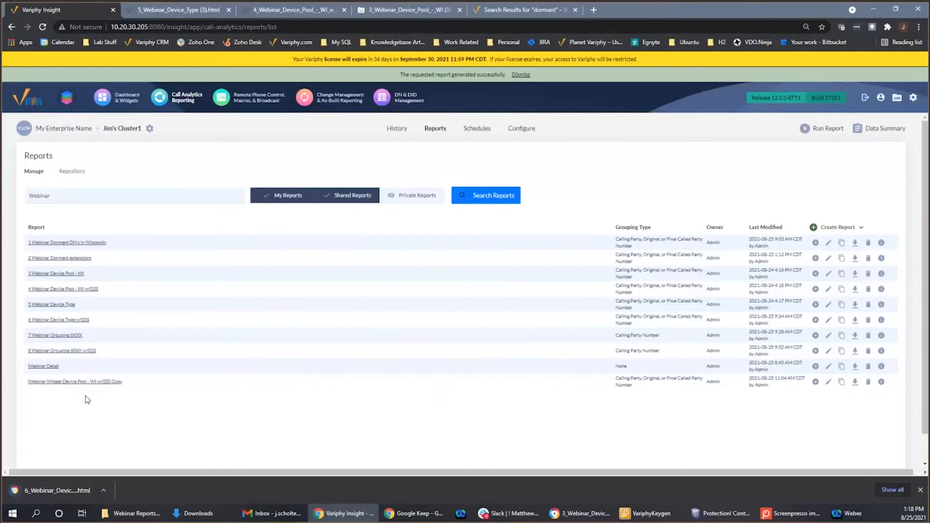
{"action": "left_click", "coordinate": [66, 496]}
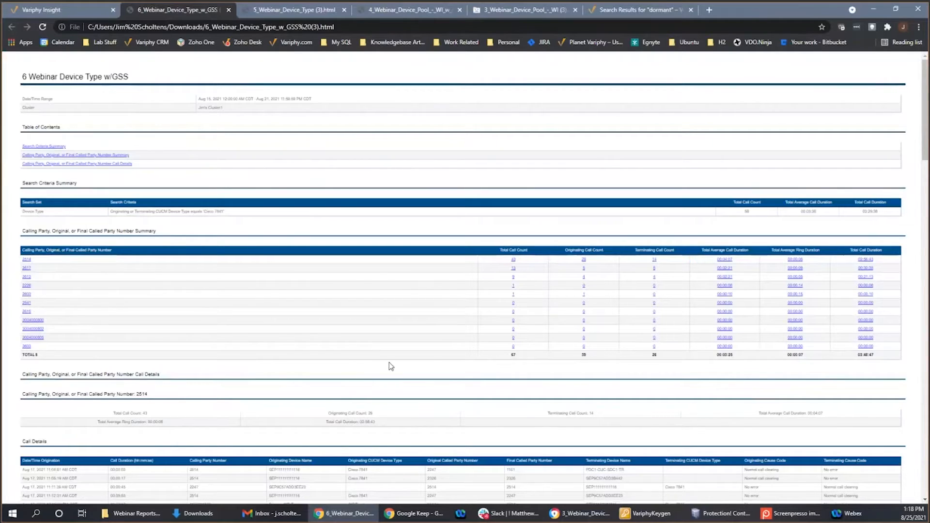
- Examine the call details for number 2514 in the "6 Webinar Device Type w/GSS" report
{"action": "scroll", "coordinate": [299, 370], "scroll_direction": "down", "scroll_amount": 3}
{"action": "scroll", "coordinate": [298, 370], "scroll_direction": "down", "scroll_amount": 1}
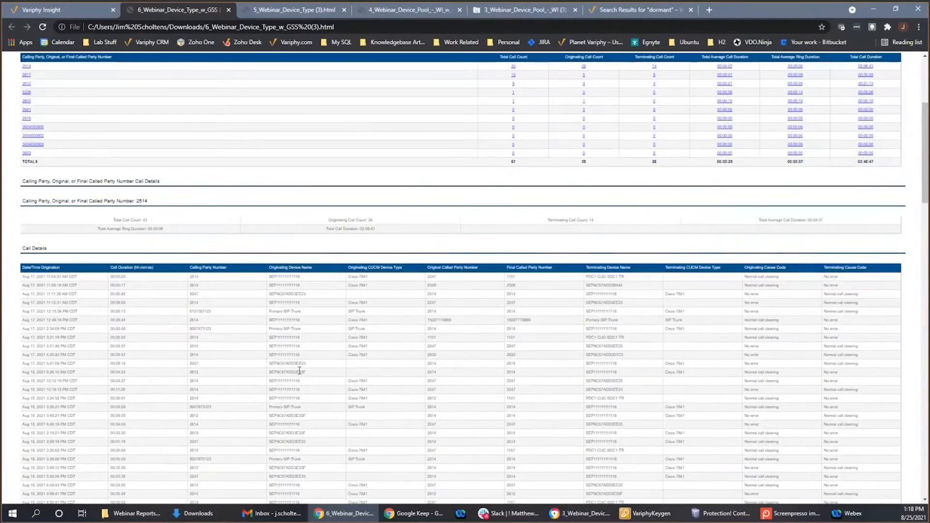
{"action": "scroll", "coordinate": [298, 371], "scroll_direction": "down", "scroll_amount": 2}
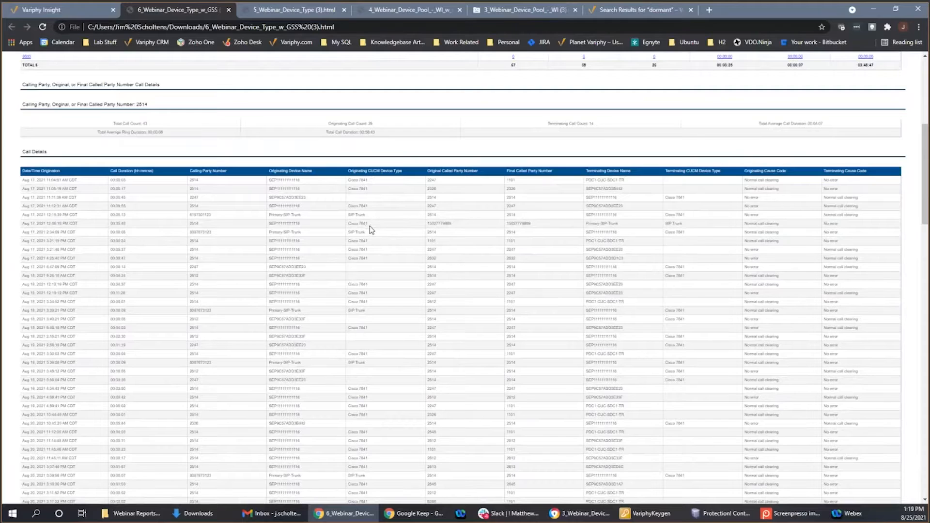
- Return to the reports list and review the search sets and grouping statistics of "7 Webinar Grouping 6XXX" without saving changes
{"action": "left_click", "coordinate": [86, 11]}
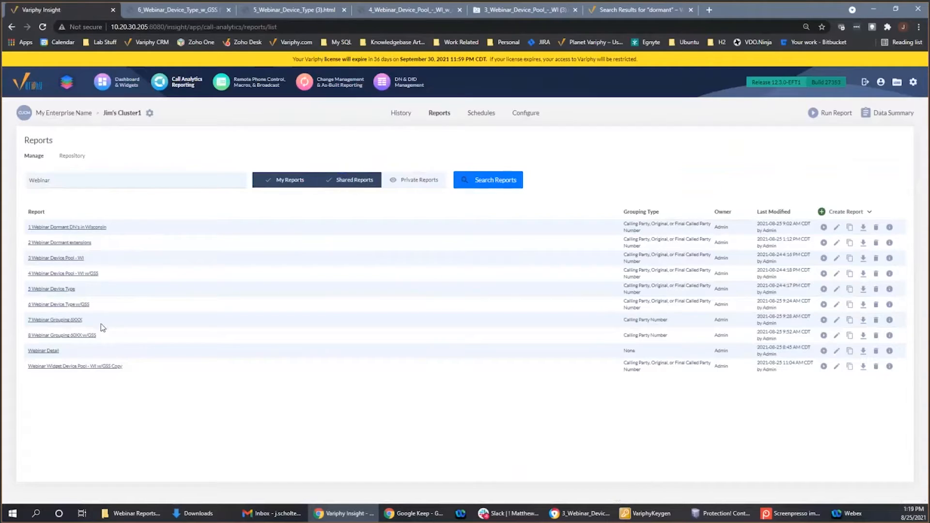
{"action": "left_click", "coordinate": [77, 320]}
{"action": "left_click", "coordinate": [64, 322]}
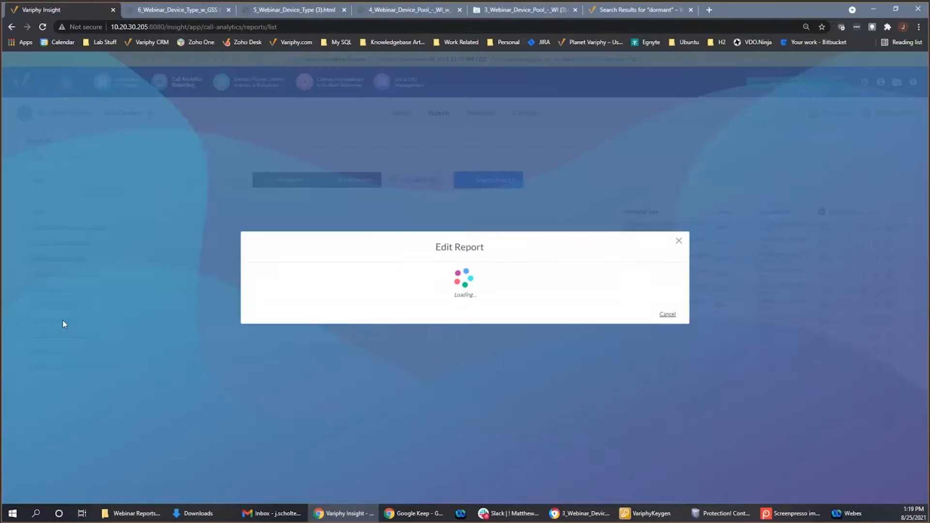
{"action": "left_click", "coordinate": [275, 207]}
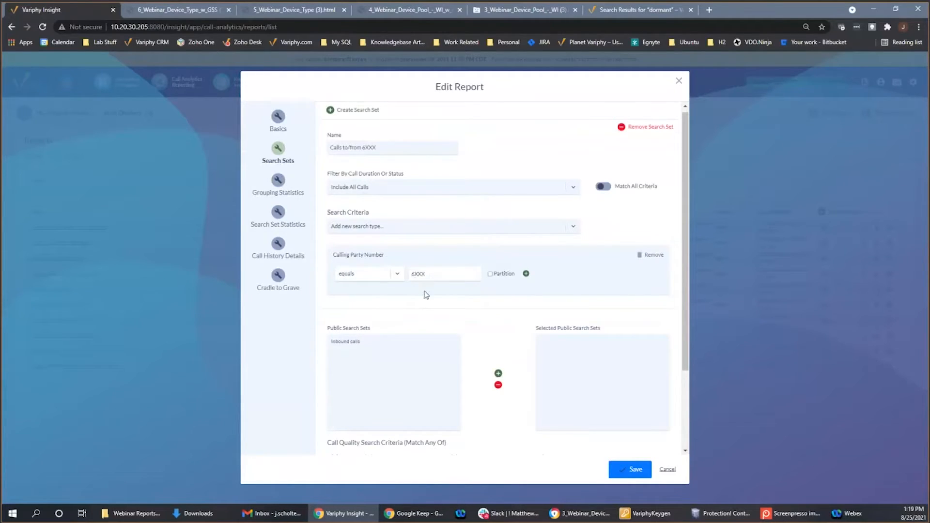
{"action": "left_click_drag", "start_coordinate": [425, 274], "coordinate": [415, 279]}
{"action": "left_click", "coordinate": [291, 192]}
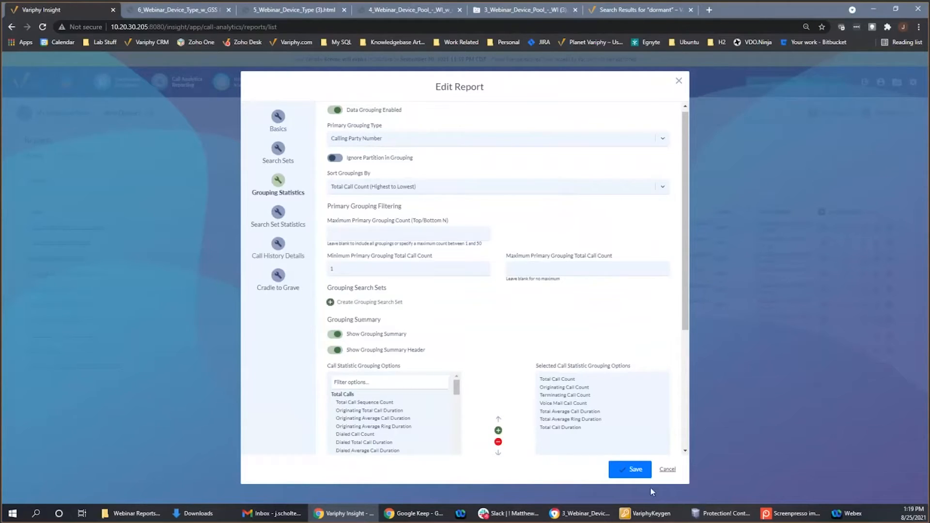
{"action": "left_click", "coordinate": [669, 471]}
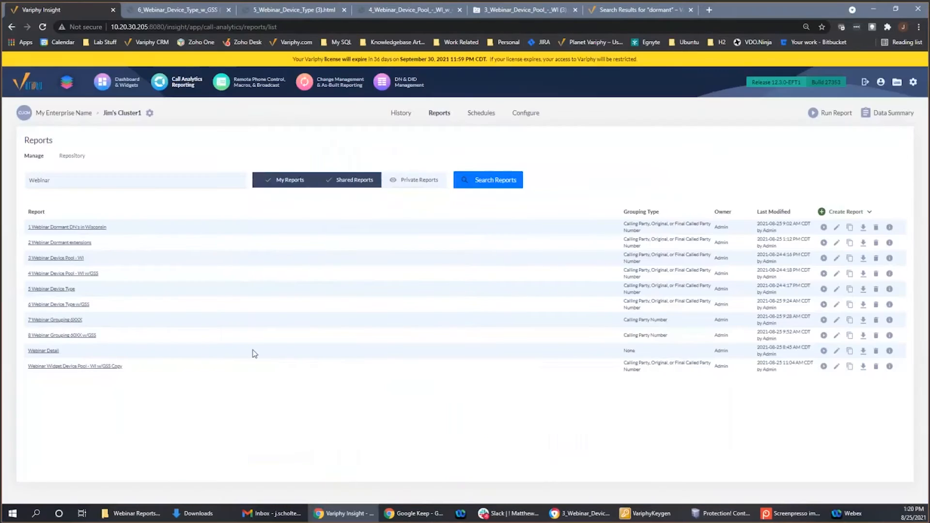
- Run the report "7 Webinar Grouping 6XXX" as an HTML download and open the result
{"action": "left_click", "coordinate": [825, 322]}
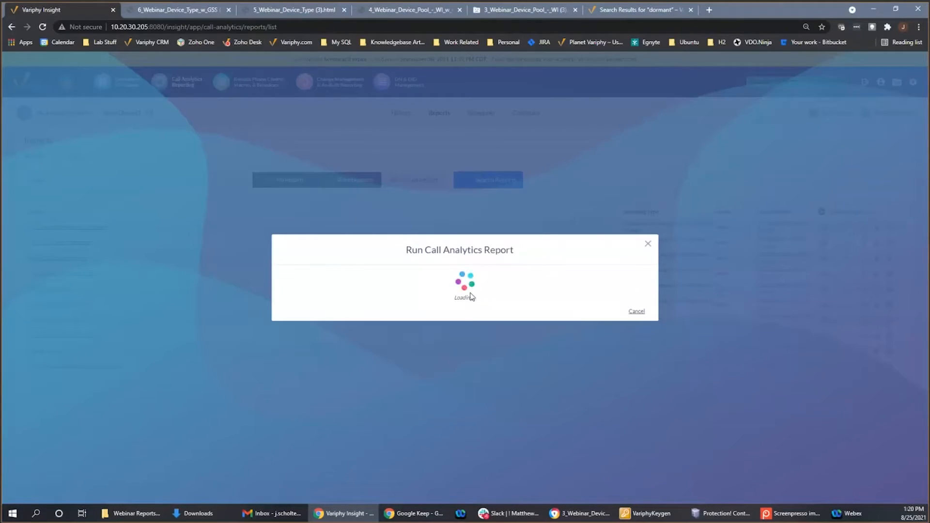
{"action": "left_click", "coordinate": [600, 381]}
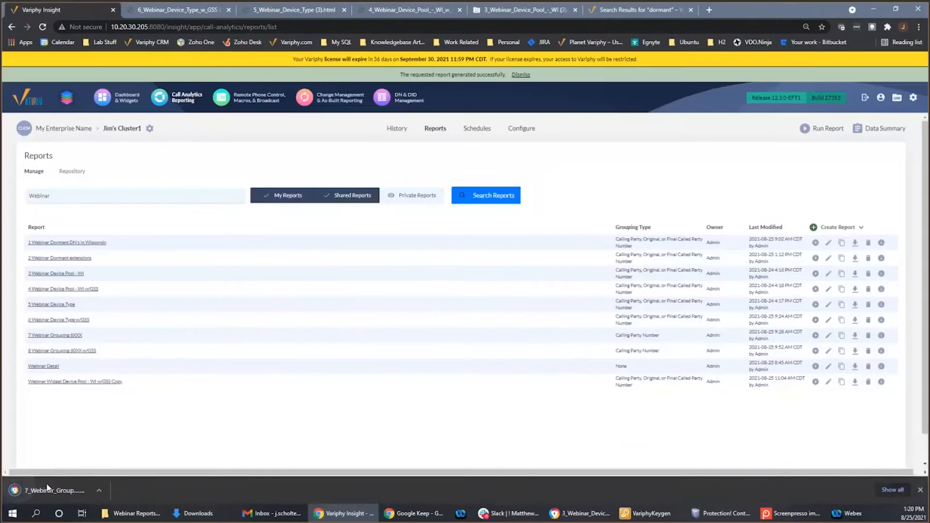
{"action": "left_click", "coordinate": [48, 490]}
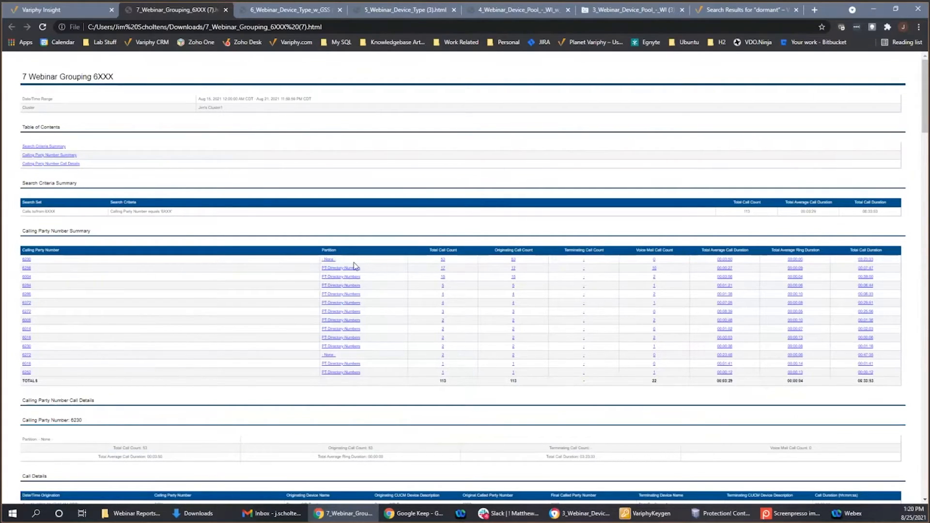
- Return to the reports list and review the grouping statistics and search sets of "8 Webinar Grouping 60XX w/GSS" without saving changes
{"action": "left_click", "coordinate": [67, 16]}
{"action": "left_click", "coordinate": [86, 332]}
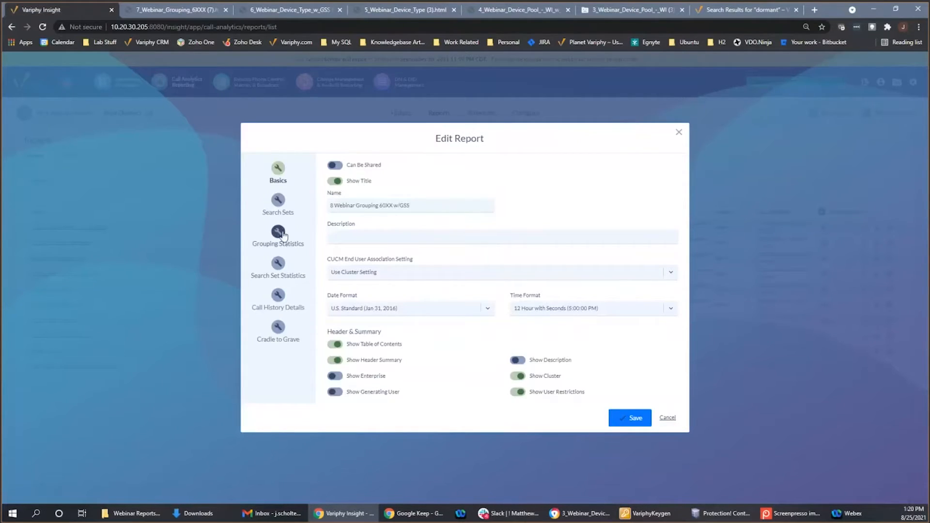
{"action": "left_click", "coordinate": [289, 248]}
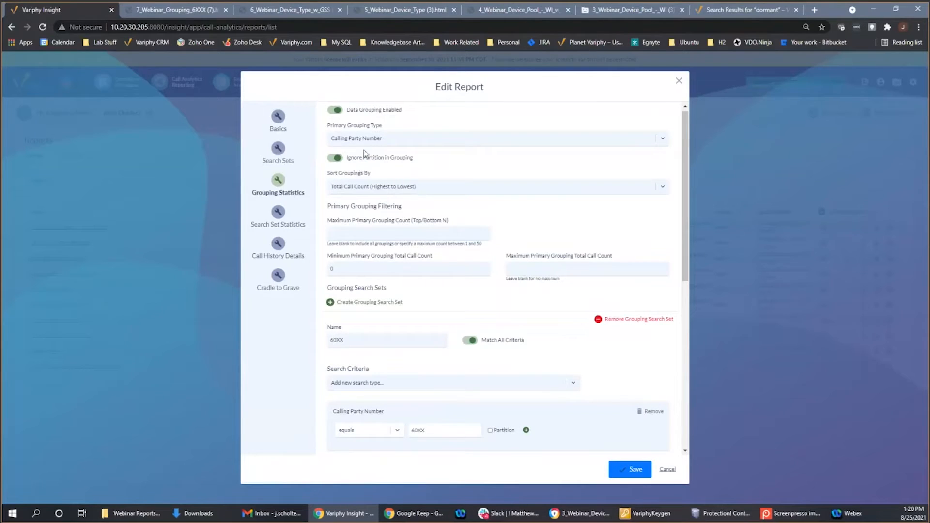
{"action": "left_click", "coordinate": [277, 147]}
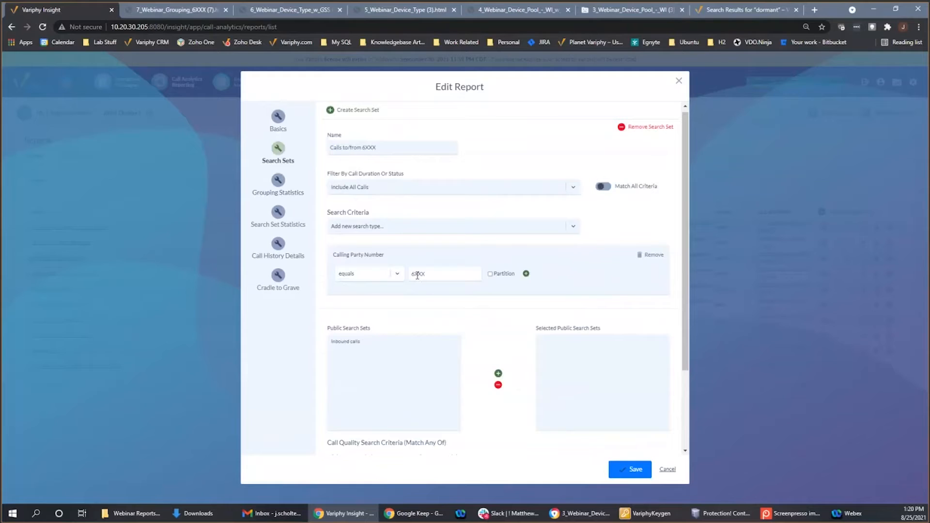
{"action": "left_click", "coordinate": [289, 198]}
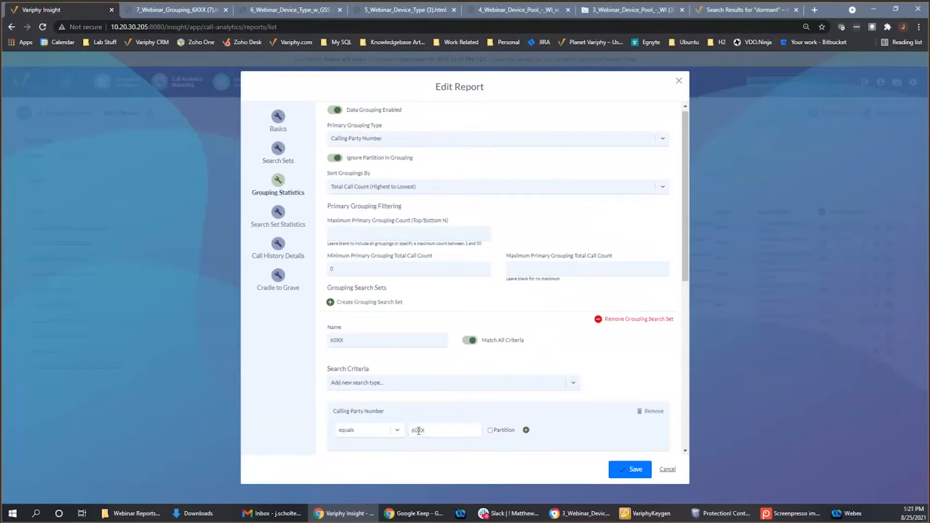
{"action": "left_click", "coordinate": [666, 471]}
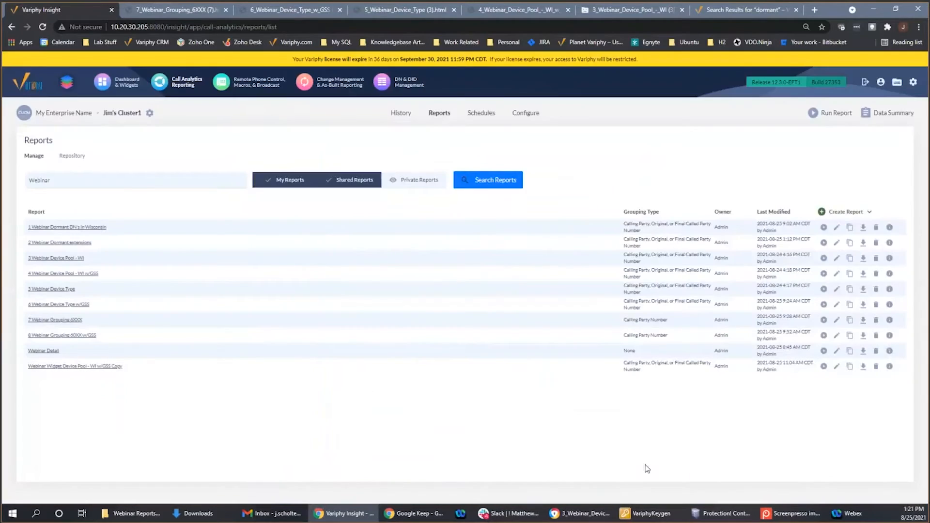
- Run the report "8 Webinar Grouping 60XX w/GSS" as an HTML download and open the result to examine its calling party number summary
{"action": "left_click", "coordinate": [823, 335]}
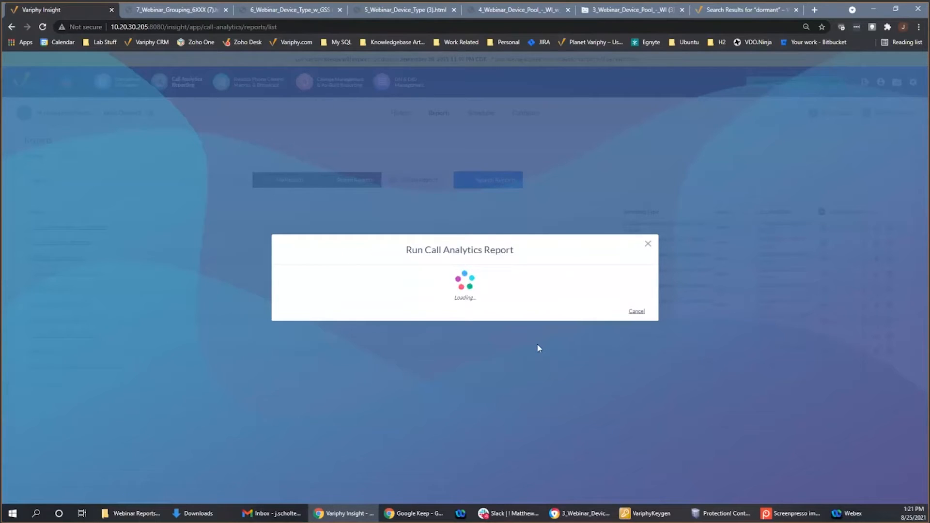
{"action": "left_click", "coordinate": [595, 382]}
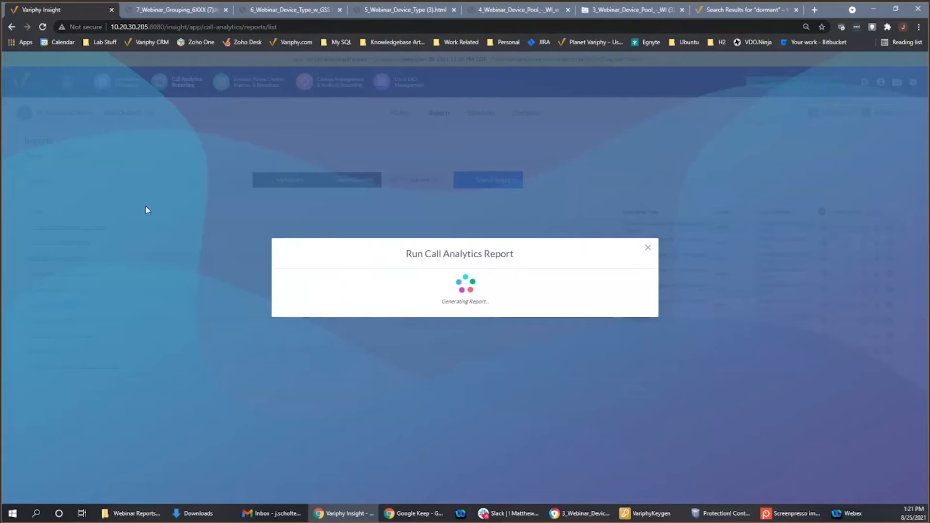
{"action": "left_click", "coordinate": [171, 10]}
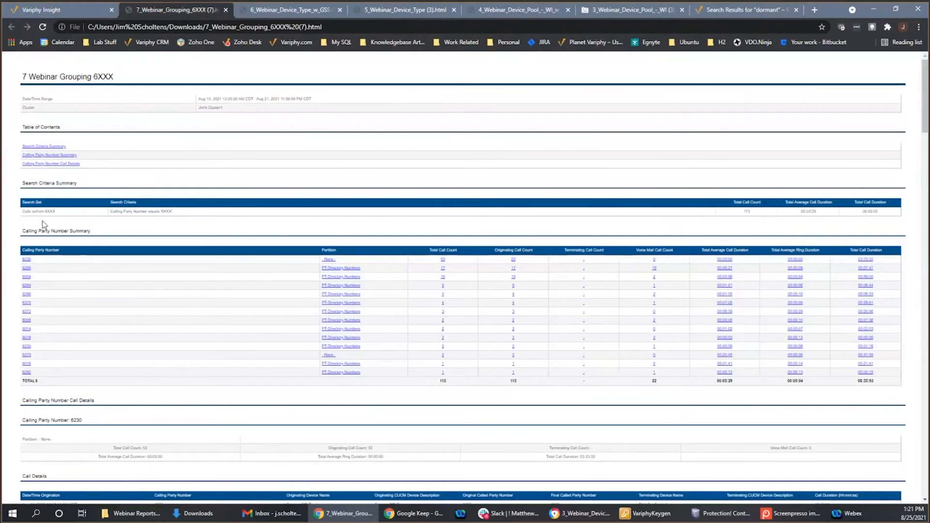
{"action": "left_click", "coordinate": [76, 16]}
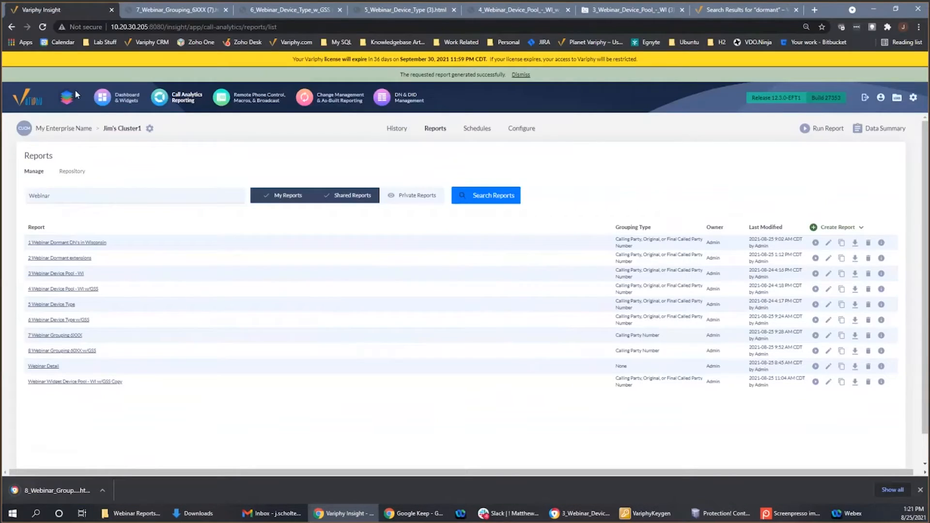
{"action": "left_click", "coordinate": [71, 491]}
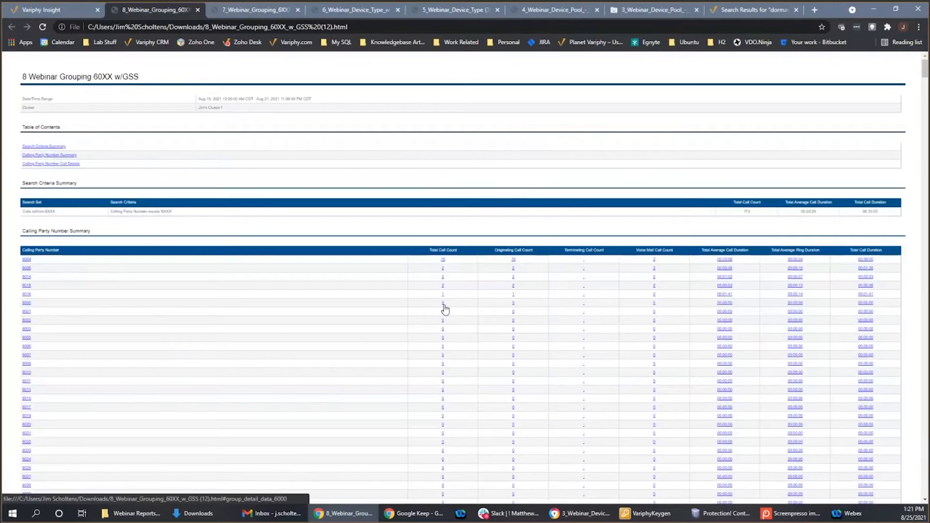
{"action": "scroll", "coordinate": [51, 289], "scroll_direction": "down", "scroll_amount": 1}
{"action": "scroll", "coordinate": [51, 293], "scroll_direction": "down", "scroll_amount": 6}
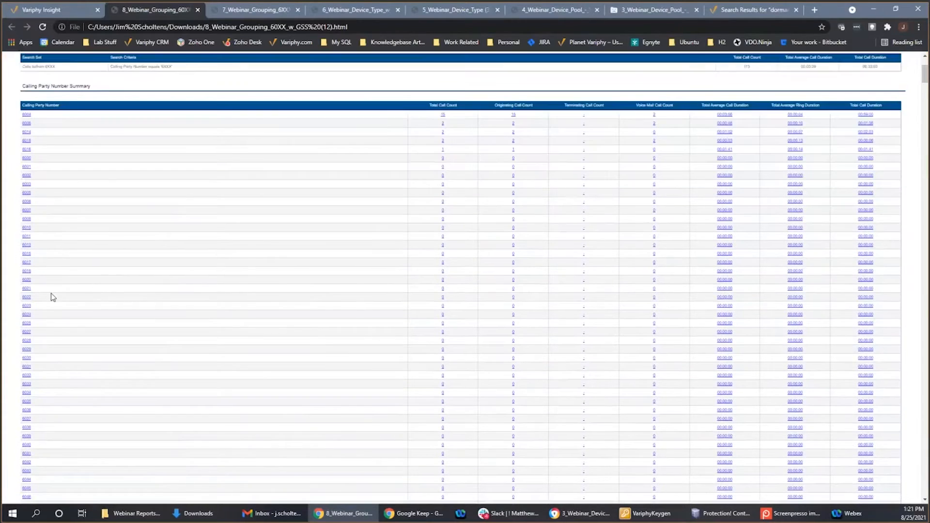
{"action": "scroll", "coordinate": [51, 295], "scroll_direction": "down", "scroll_amount": 6}
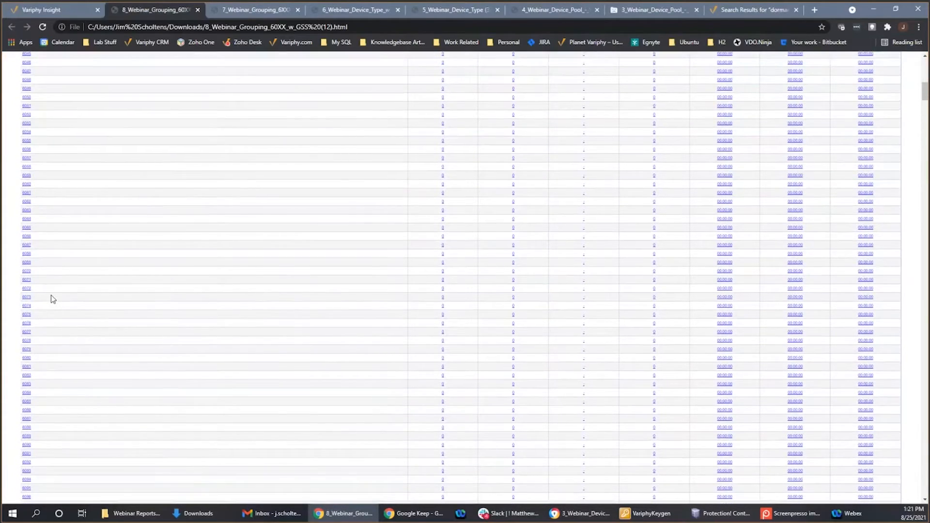
{"action": "scroll", "coordinate": [53, 300], "scroll_direction": "up", "scroll_amount": 10}
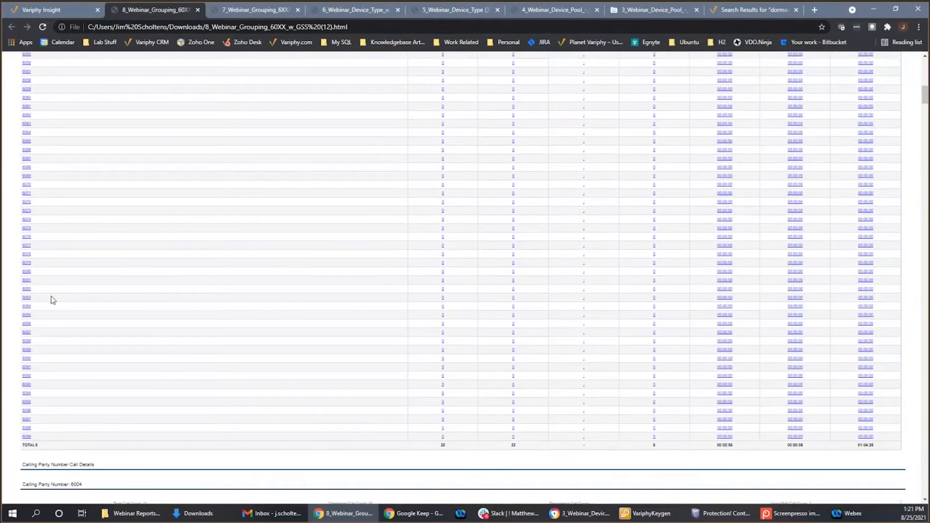
{"action": "scroll", "coordinate": [54, 300], "scroll_direction": "up", "scroll_amount": 2}
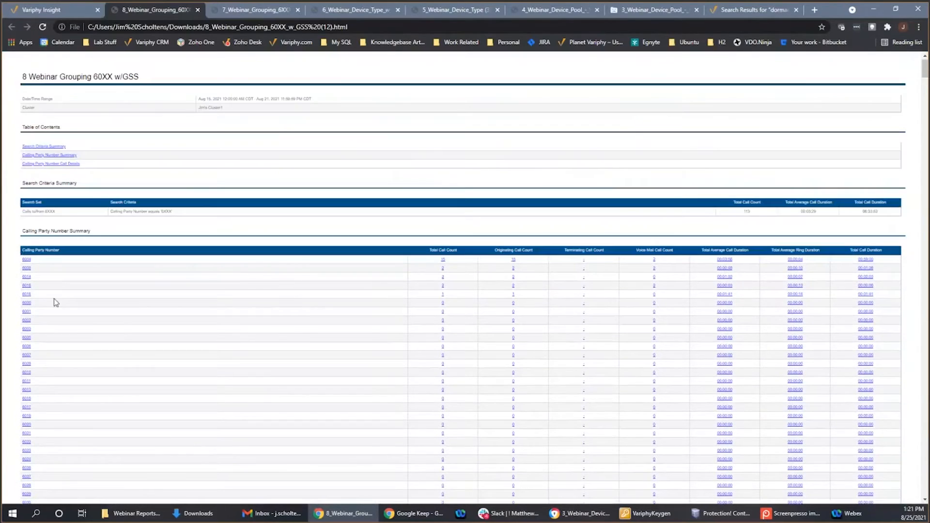
- Open the Webinar dashboard and examine its device pool, extension, device type, inbound and outbound call widgets
{"action": "left_click", "coordinate": [69, 11]}
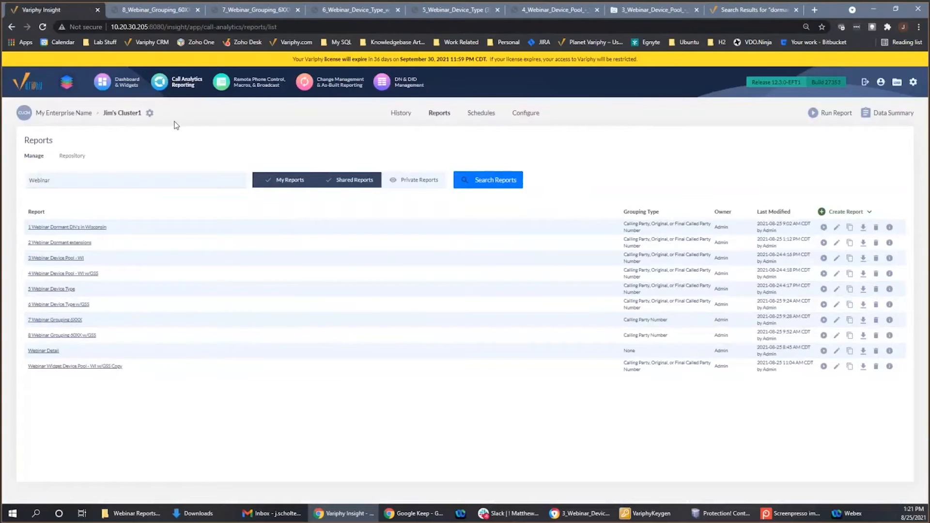
{"action": "left_click", "coordinate": [127, 89]}
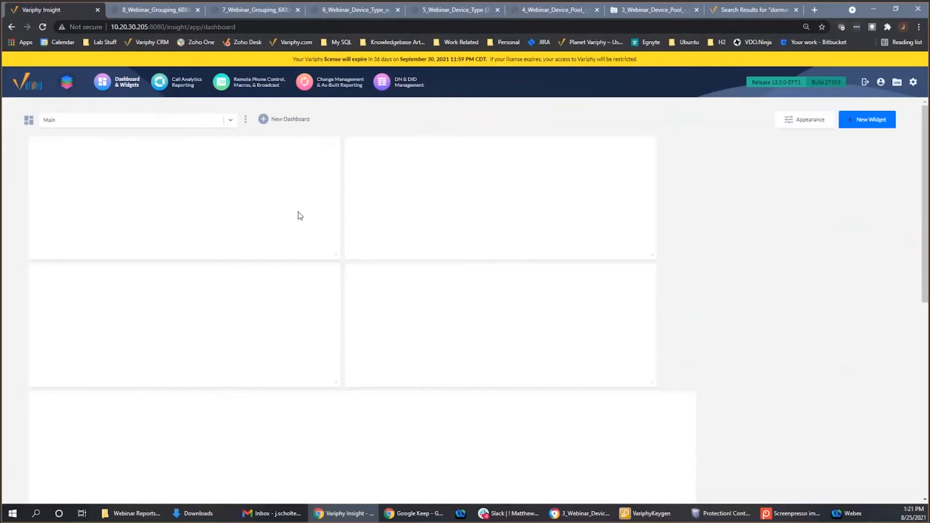
{"action": "left_click", "coordinate": [230, 122]}
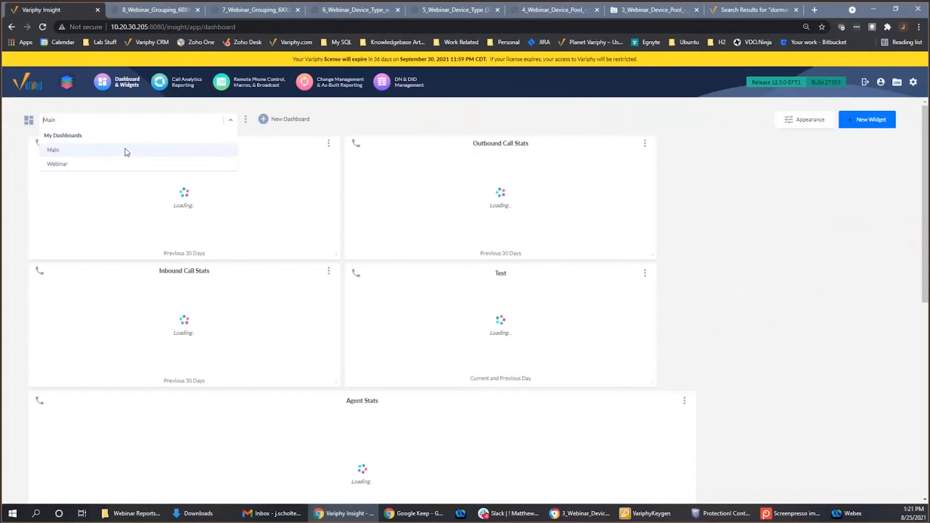
{"action": "left_click", "coordinate": [84, 165]}
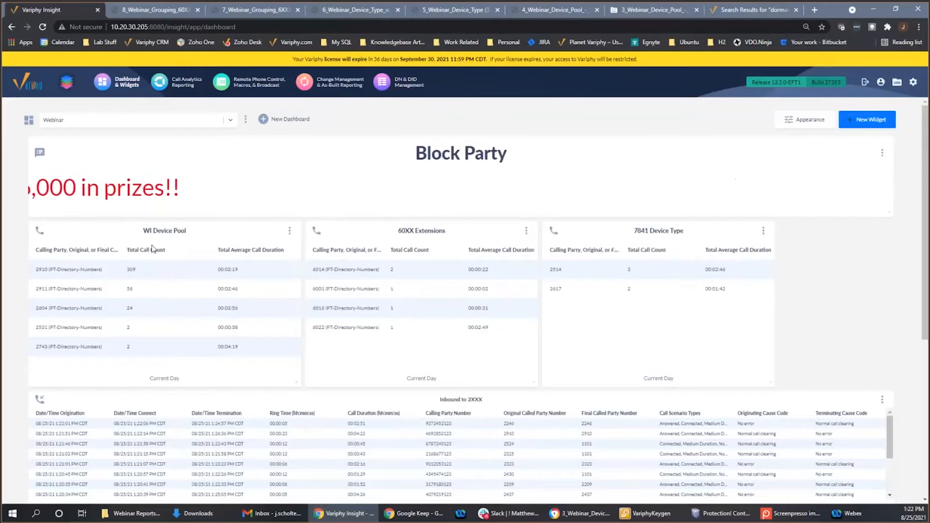
{"action": "scroll", "coordinate": [497, 319], "scroll_direction": "down", "scroll_amount": 2}
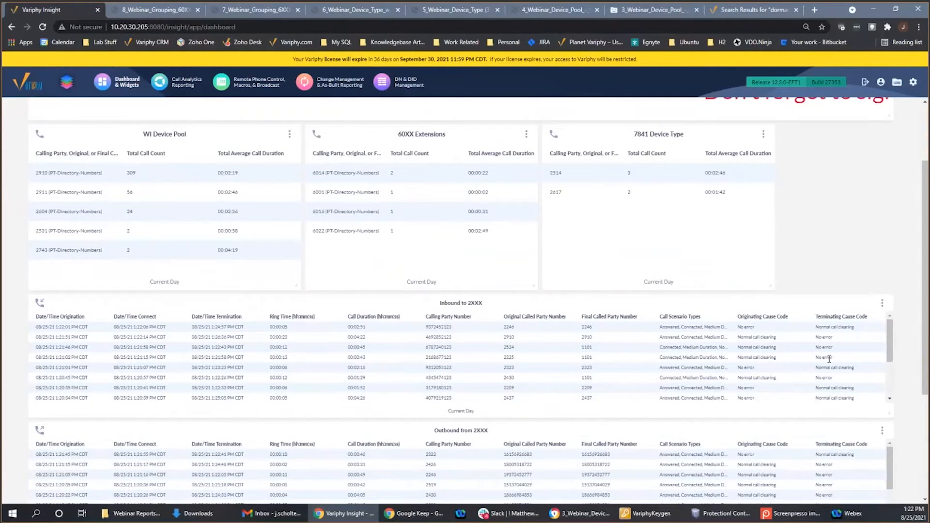
{"action": "left_click_drag", "start_coordinate": [926, 366], "coordinate": [925, 372]}
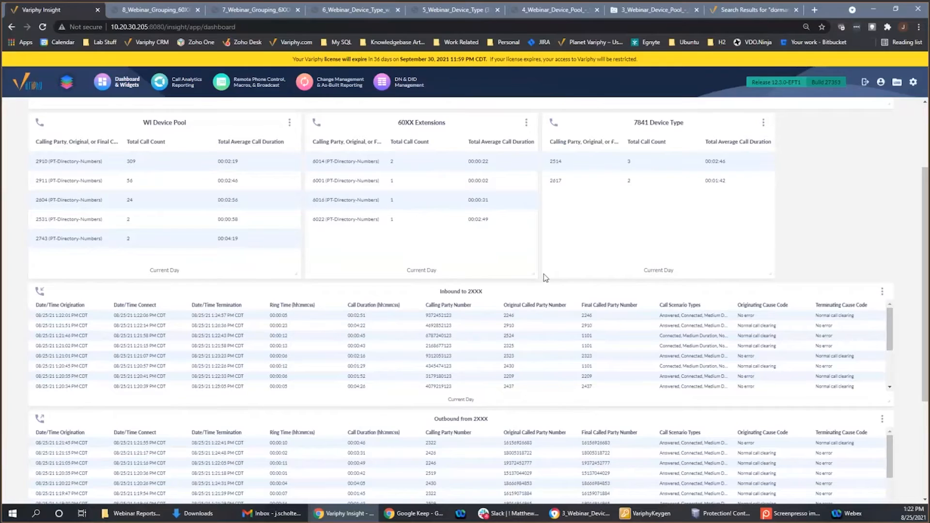
{"action": "scroll", "coordinate": [543, 275], "scroll_direction": "down", "scroll_amount": 3}
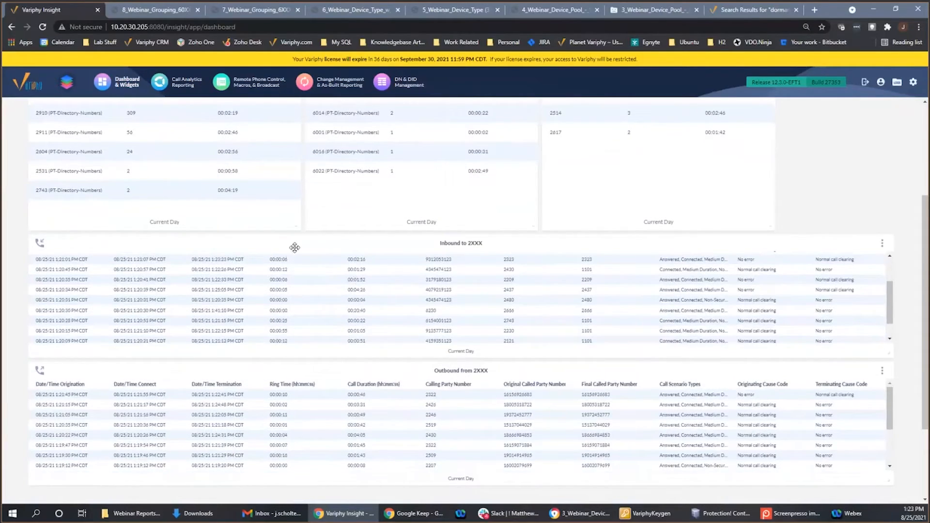
{"action": "scroll", "coordinate": [349, 257], "scroll_direction": "up", "scroll_amount": 3}
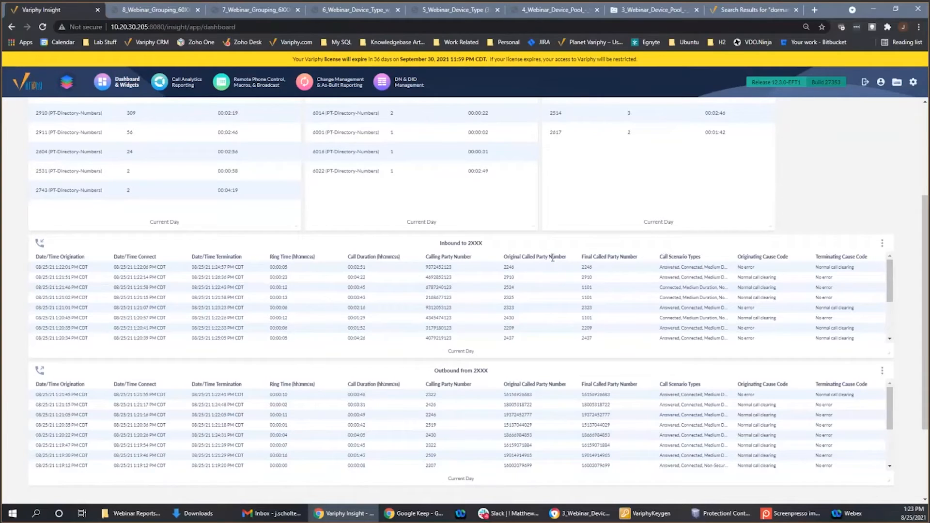
{"action": "scroll", "coordinate": [575, 338], "scroll_direction": "up", "scroll_amount": 3}
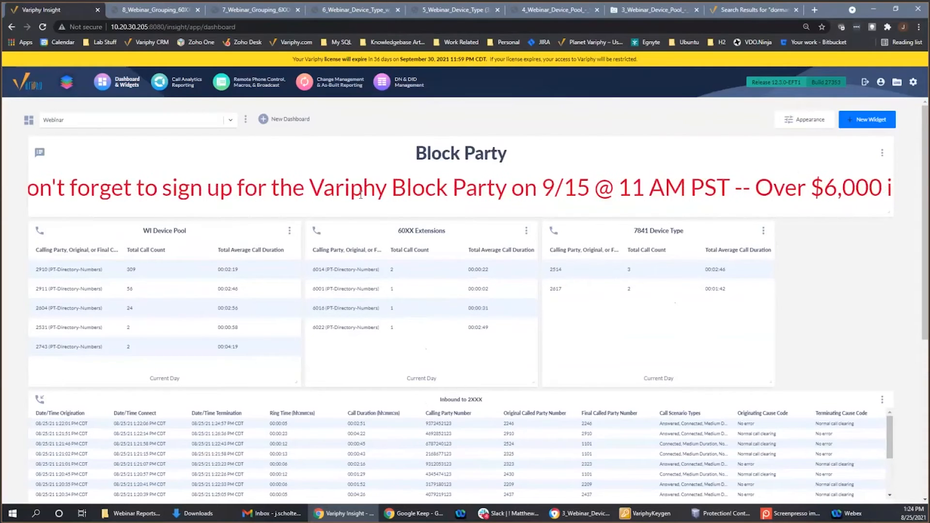
- Leave the dashboard and reopen the call analytics reports list
{"action": "left_click", "coordinate": [189, 87]}
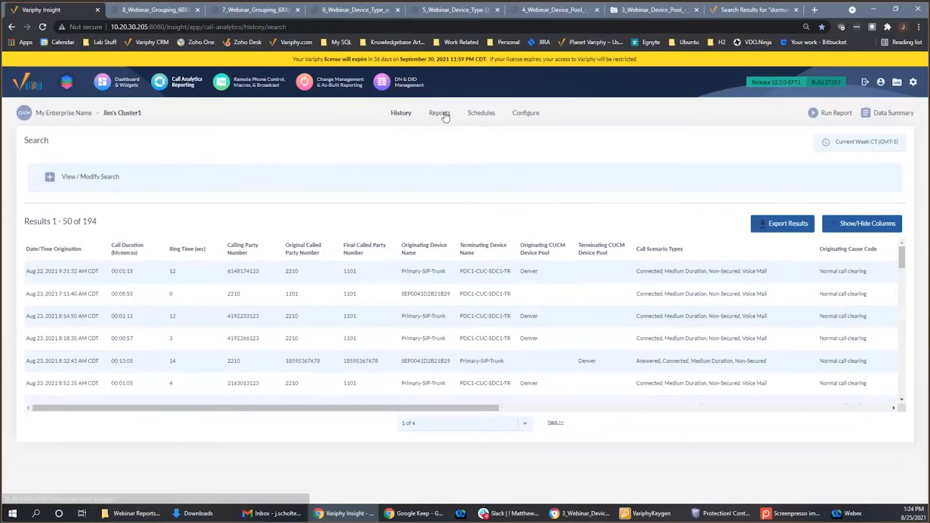
{"action": "left_click", "coordinate": [443, 115]}
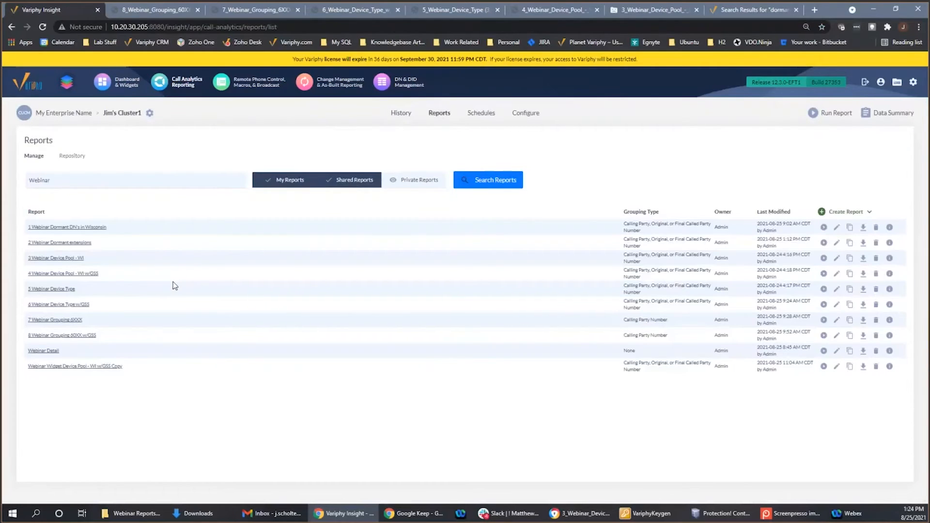
- Open the grouping statistics of the report "6 Webinar Device Type w/GSS" and examine the criteria types available for its "Type" grouping search set
{"action": "left_click", "coordinate": [79, 305]}
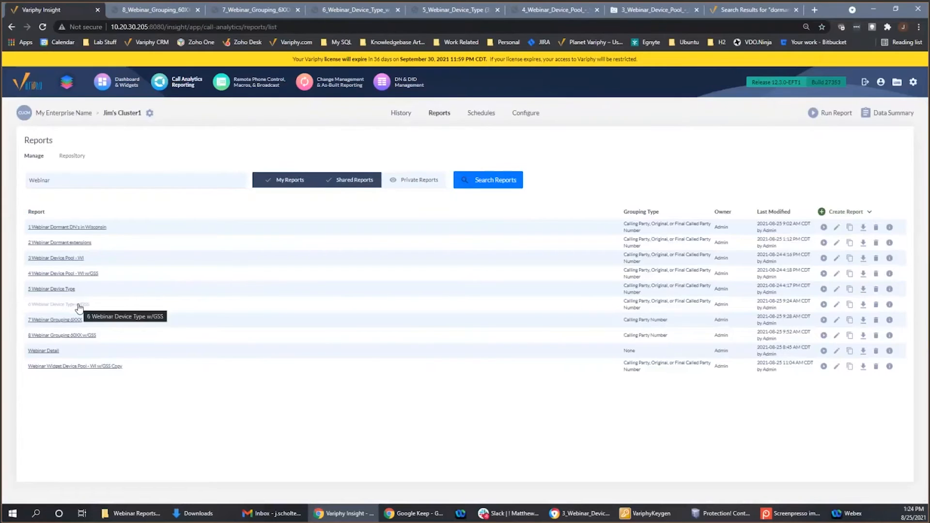
{"action": "left_click", "coordinate": [79, 305]}
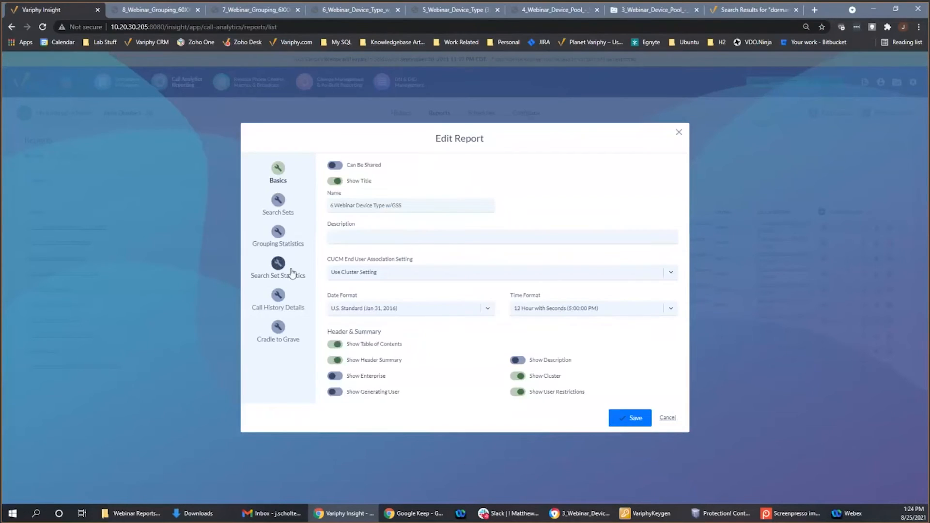
{"action": "left_click", "coordinate": [280, 238]}
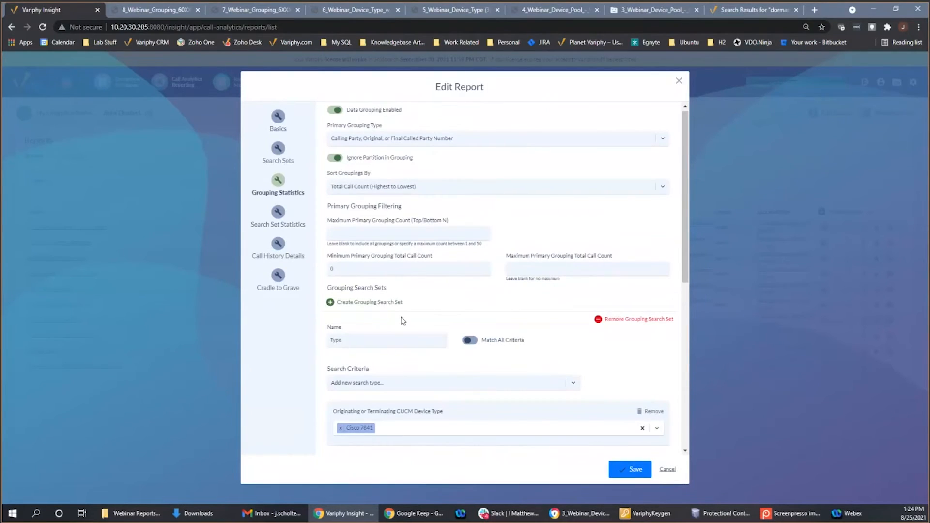
{"action": "scroll", "coordinate": [400, 310], "scroll_direction": "down", "scroll_amount": 3}
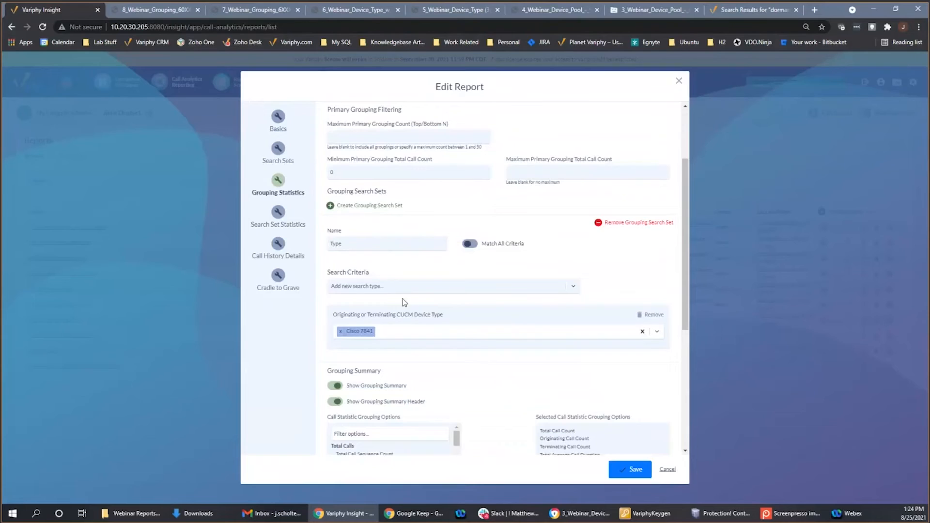
{"action": "left_click", "coordinate": [399, 287]}
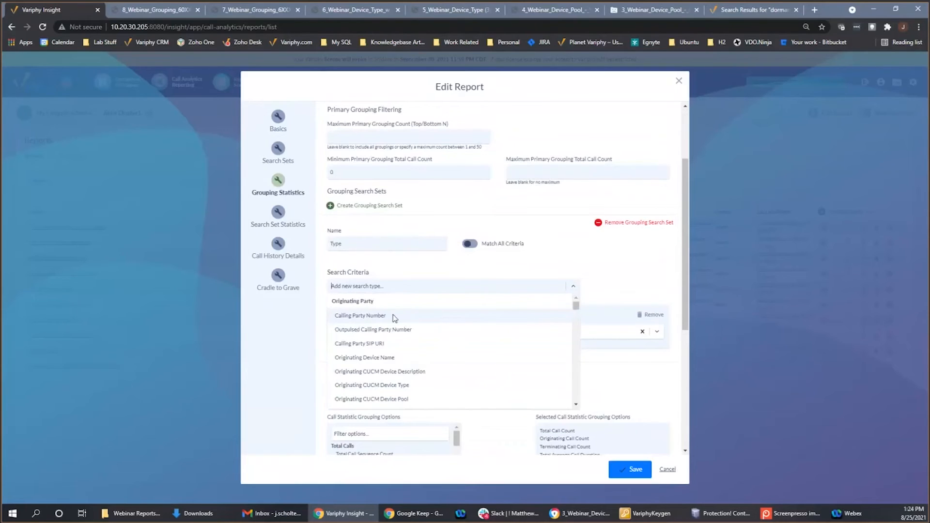
{"action": "left_click", "coordinate": [447, 271]}
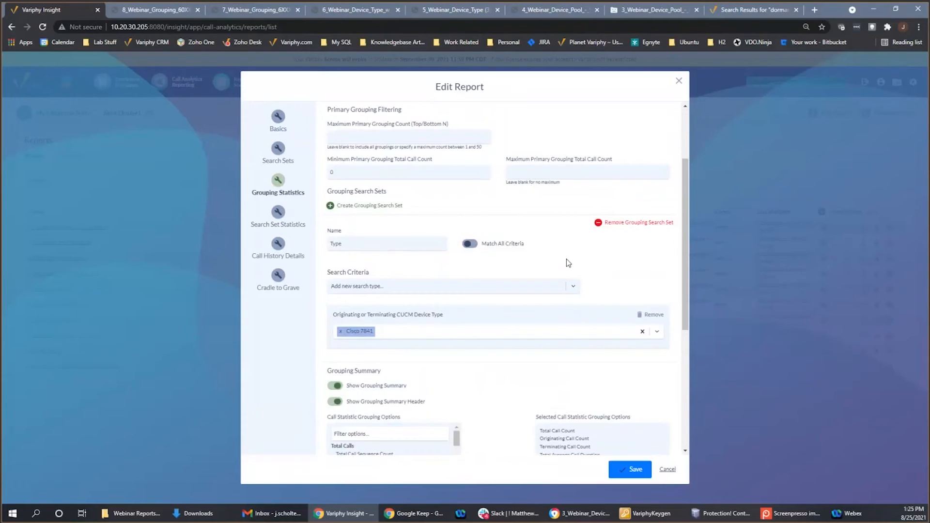
- Review the sort options for the report's groupings, select Total Call Count (Highest to Lowest), and look over the remaining grouping settings
{"action": "scroll", "coordinate": [566, 259], "scroll_direction": "up", "scroll_amount": 2}
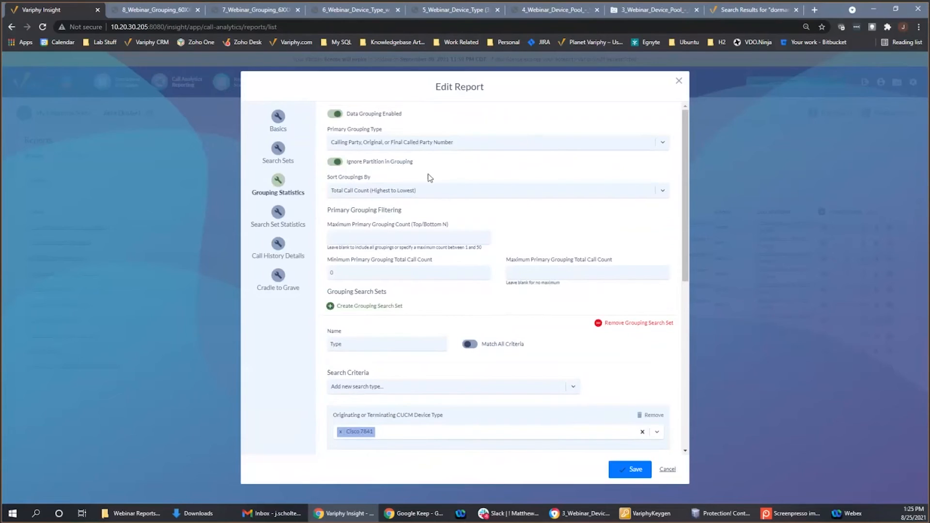
{"action": "left_click", "coordinate": [387, 194]}
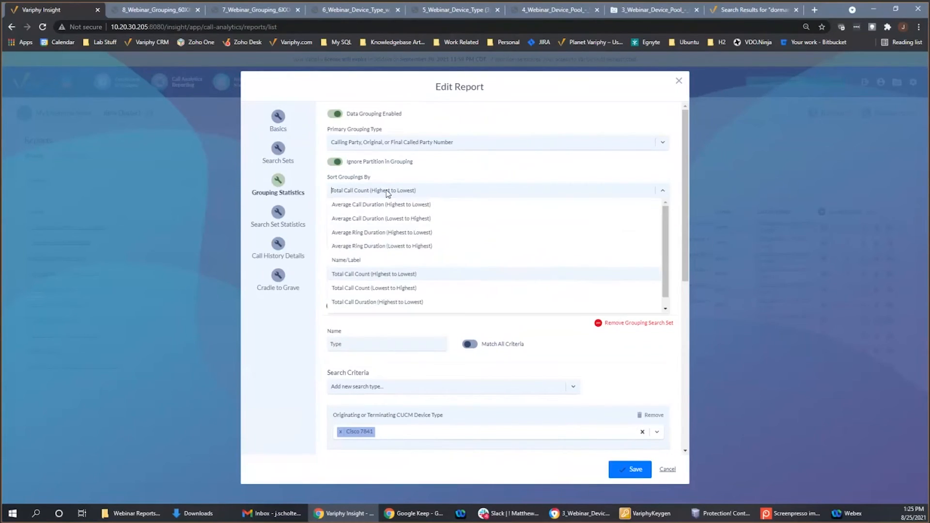
{"action": "left_click", "coordinate": [393, 274]}
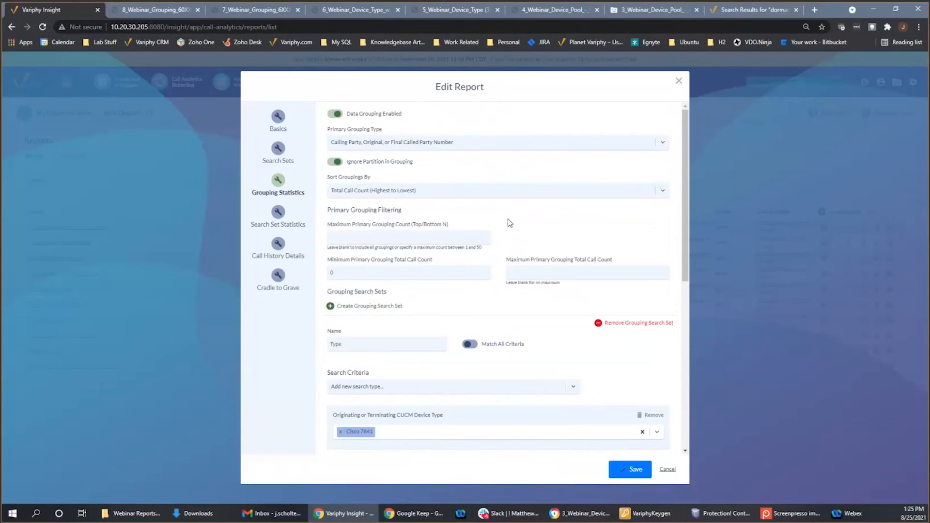
{"action": "scroll", "coordinate": [508, 233], "scroll_direction": "down", "scroll_amount": 1}
{"action": "scroll", "coordinate": [505, 334], "scroll_direction": "up", "scroll_amount": 1}
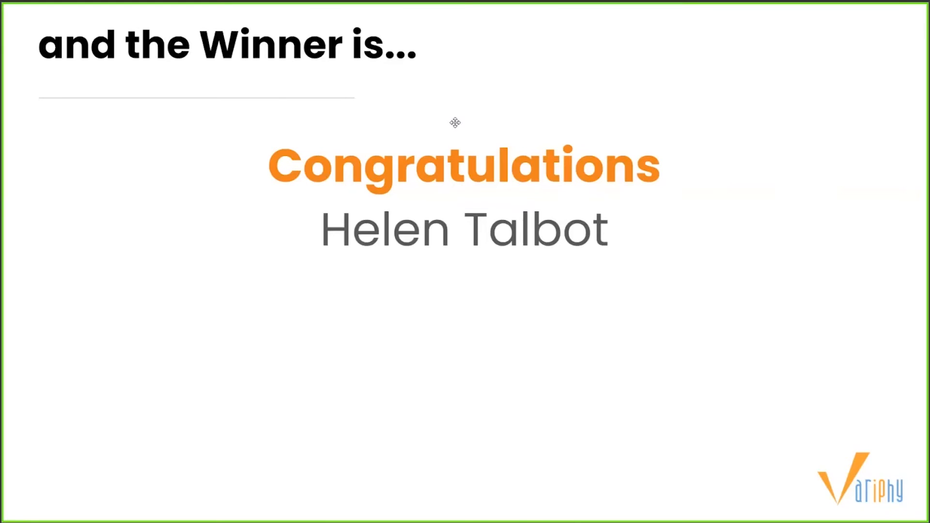
{"action": "left_click", "coordinate": [278, 207]}
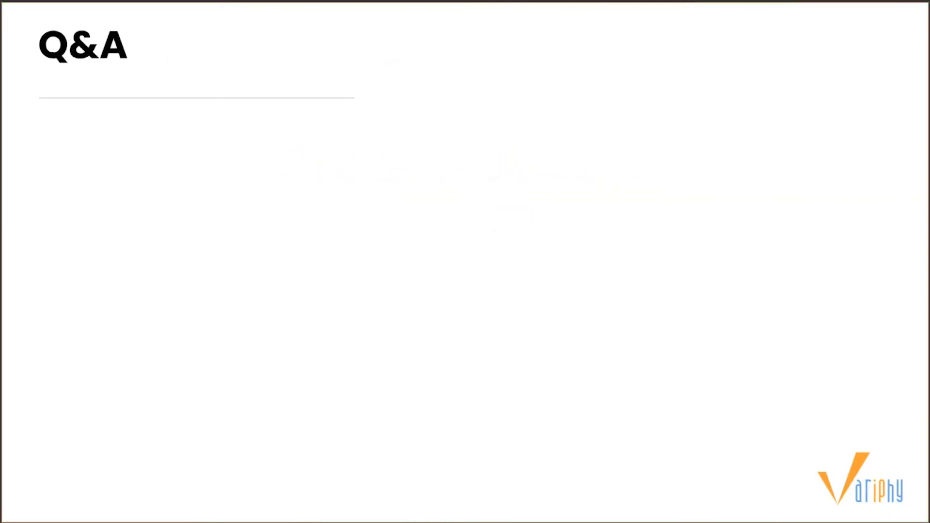
{"action": "key", "text": "Left"}
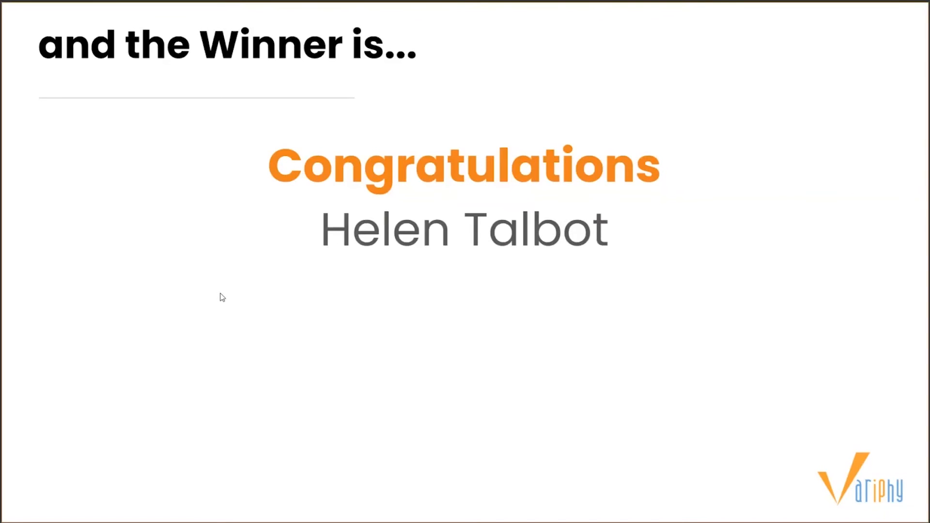